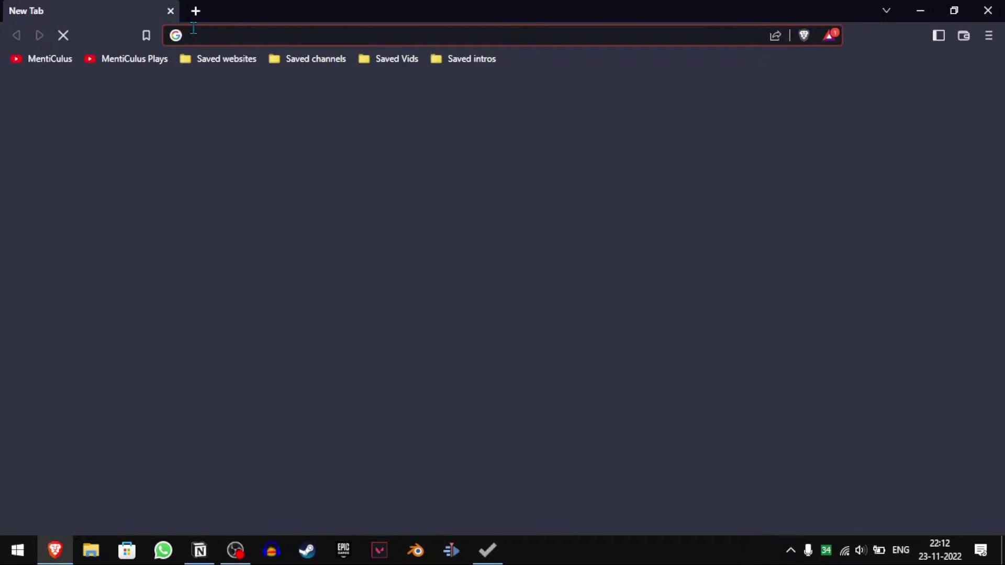
# Step: Search Google for 'optimizer windows 10' and open the hellzerg/optimizer GitHub page
pyautogui.write('optimizer')
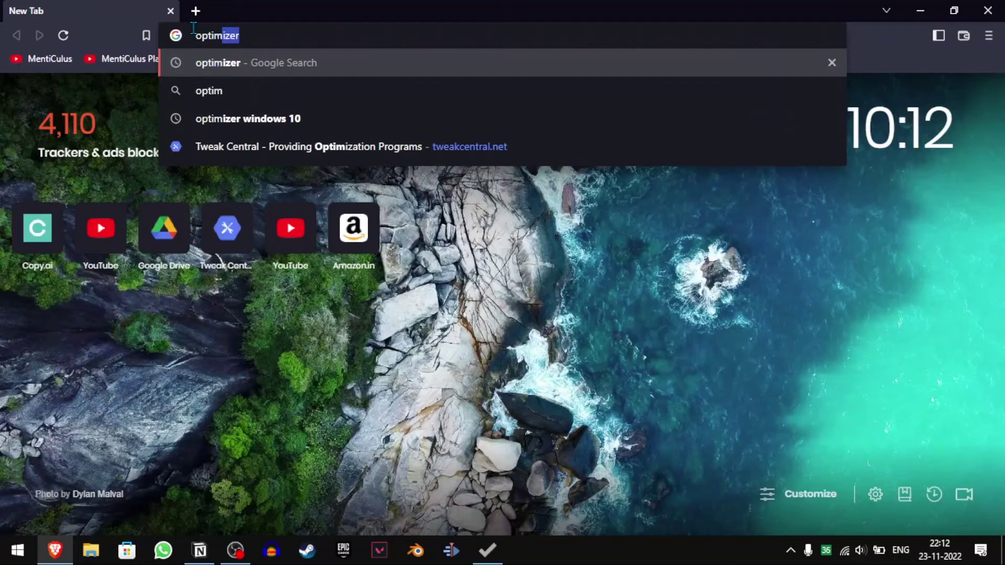
pyautogui.press('Down')
pyautogui.press('Down')
pyautogui.press('Return')
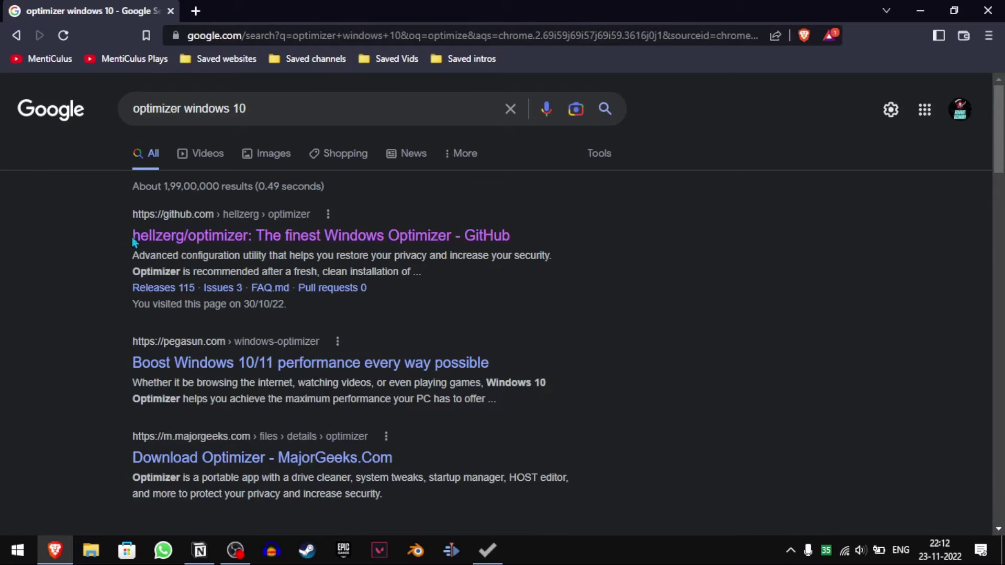
pyautogui.click(191, 244)
# Step: Download Optimizer 14.4 and show the downloaded file in its folder
pyautogui.scroll(-3, 140, 294)
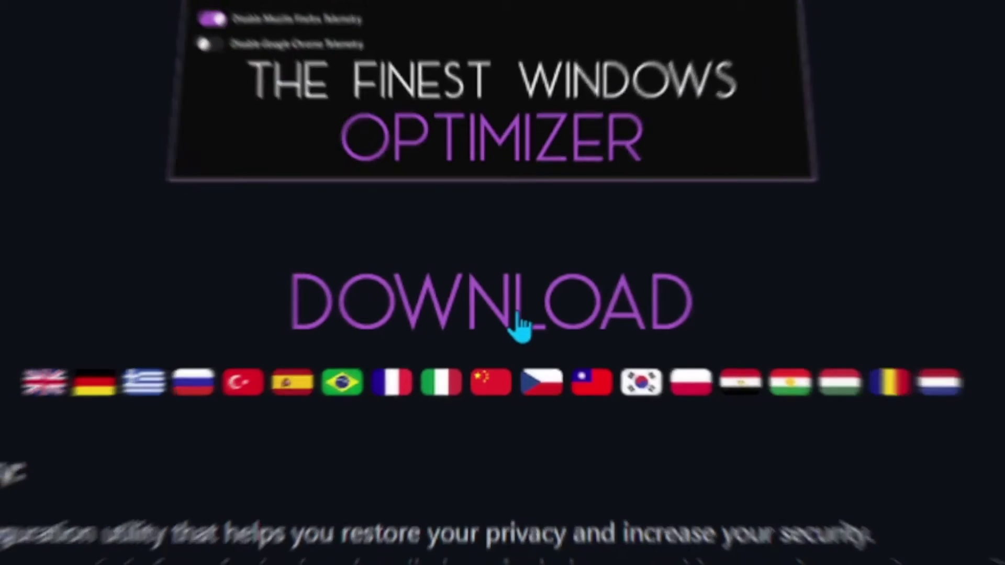
pyautogui.click(518, 325)
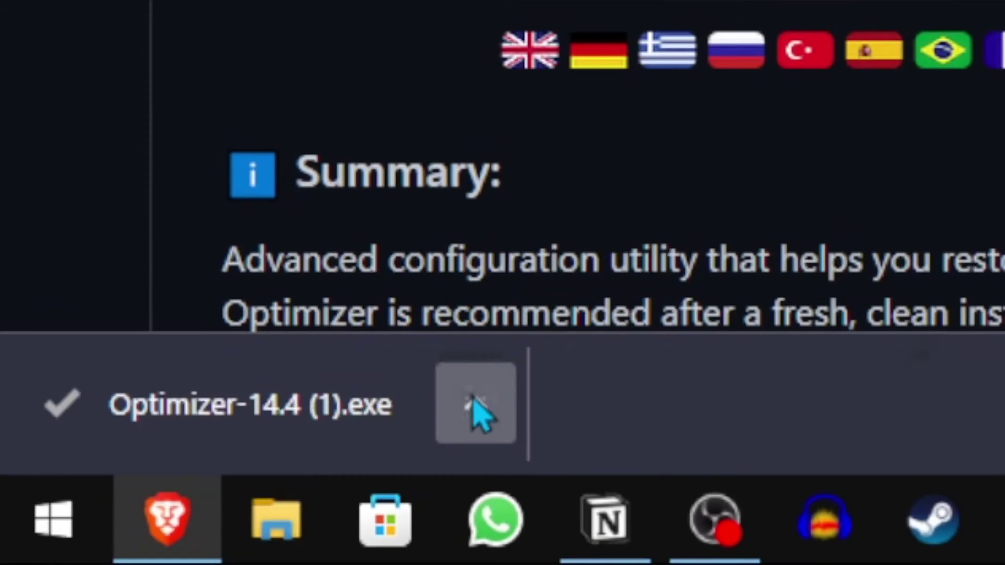
pyautogui.click(476, 414)
pyautogui.click(585, 251)
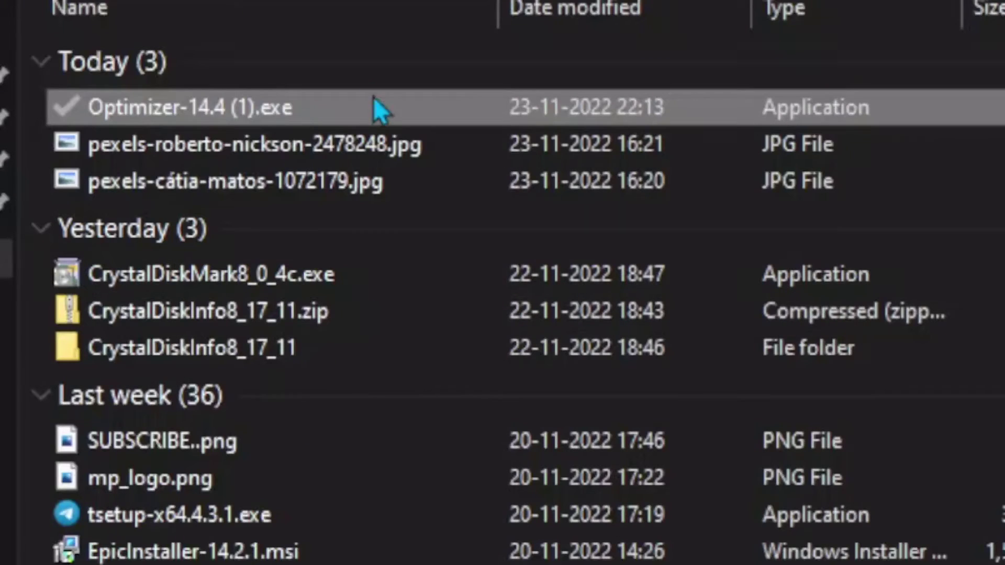
# Step: Run Optimizer-14.4 (1).exe as administrator
pyautogui.rightClick(310, 102)
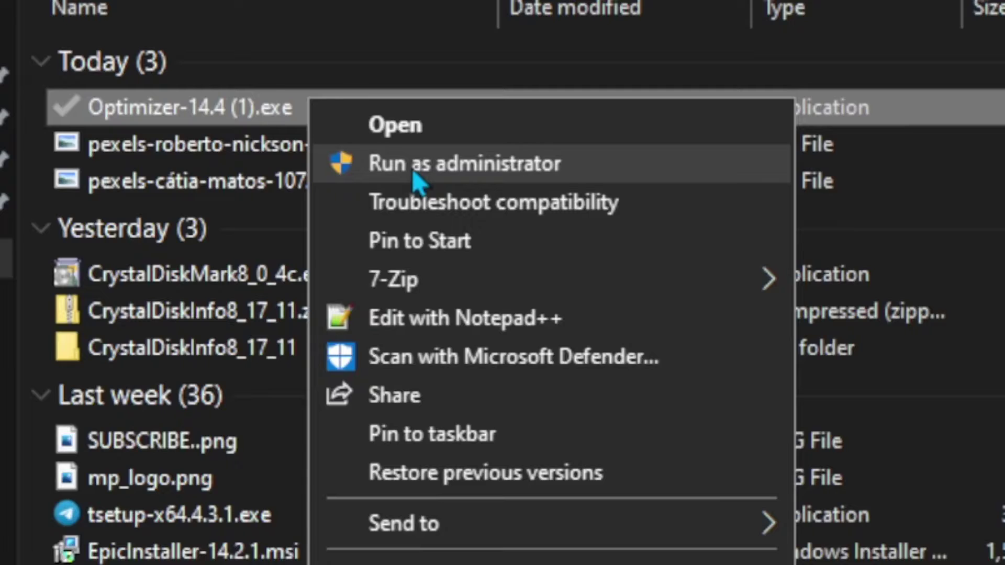
pyautogui.click(418, 166)
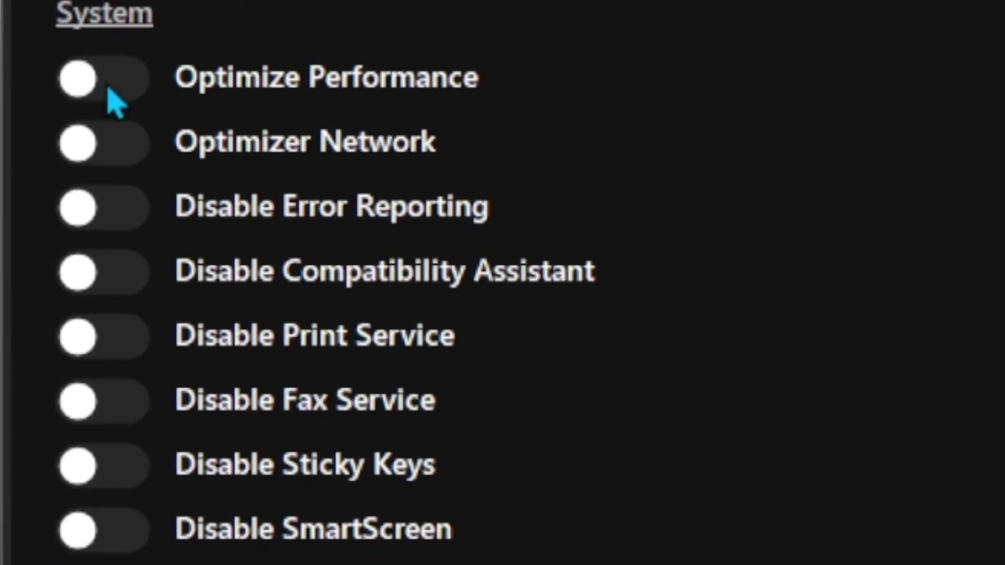
# Step: Turn on Optimize Performance, Optimize Network, Disable Error Reporting and Compatibility Assistant, leaving Print Service off
pyautogui.click(35, 125)
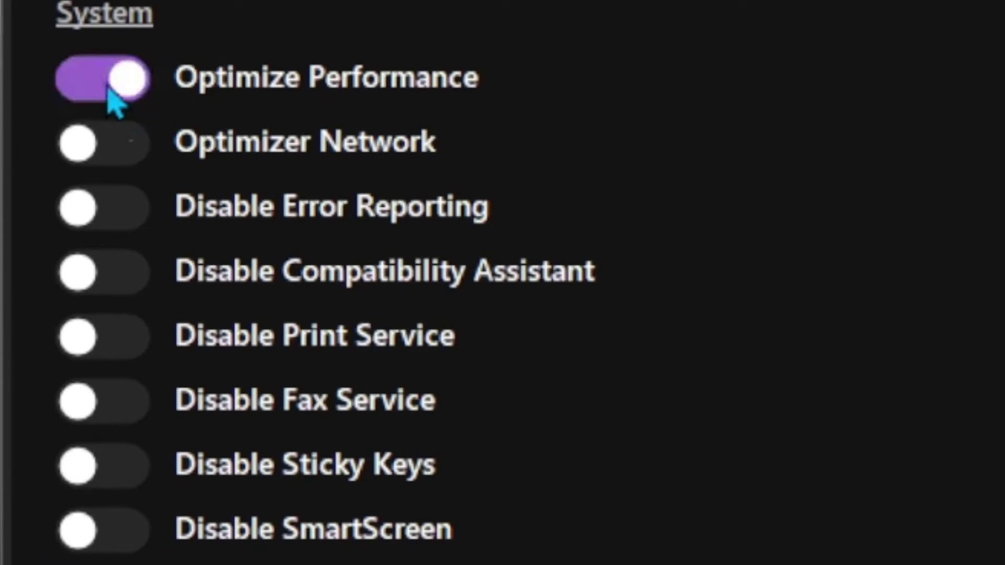
pyautogui.click(133, 148)
pyautogui.click(111, 229)
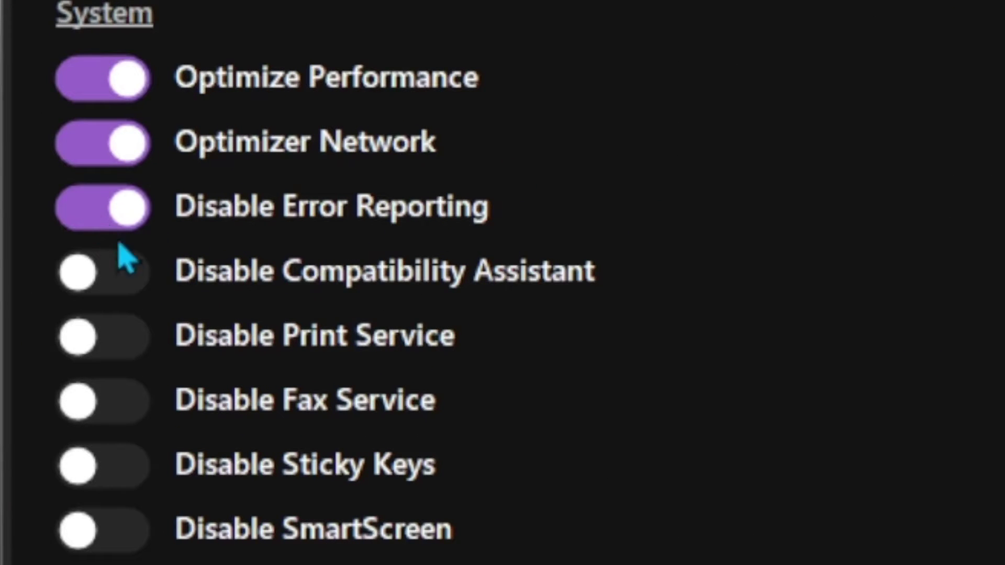
pyautogui.click(119, 274)
pyautogui.click(86, 340)
pyautogui.click(114, 335)
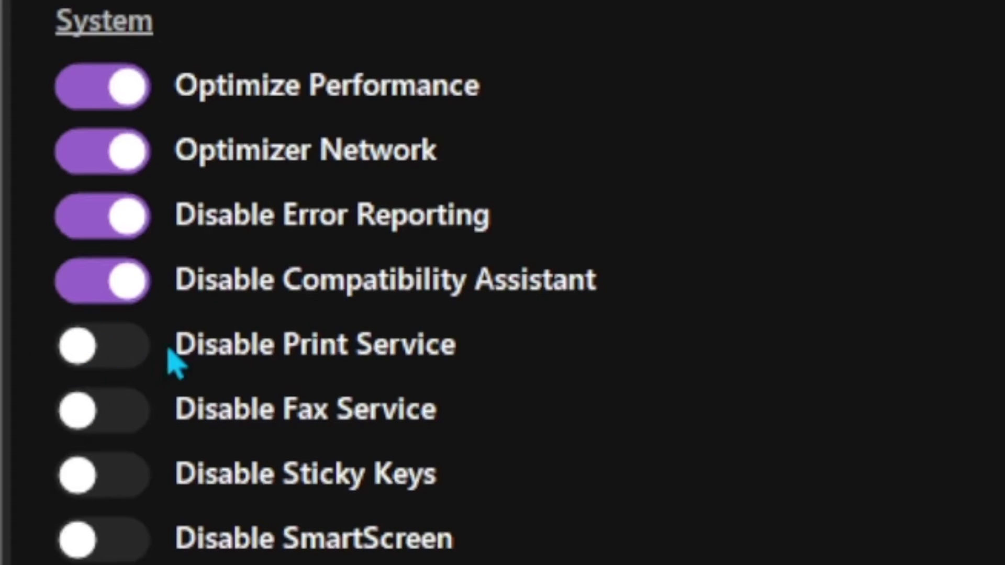
# Step: Disable Fax Service, Sticky Keys, Superfetch and Hibernation
pyautogui.click(116, 427)
pyautogui.click(102, 478)
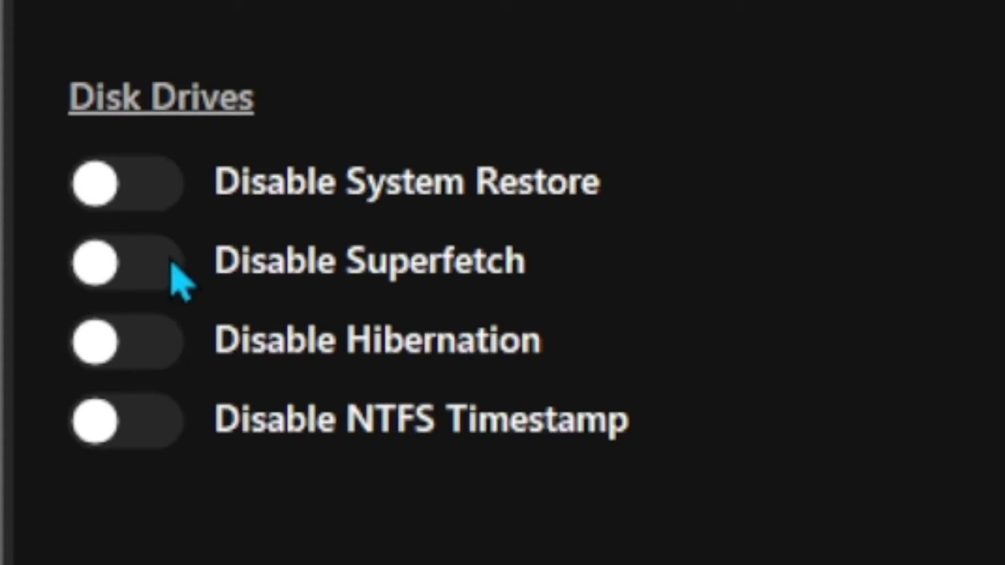
pyautogui.click(143, 276)
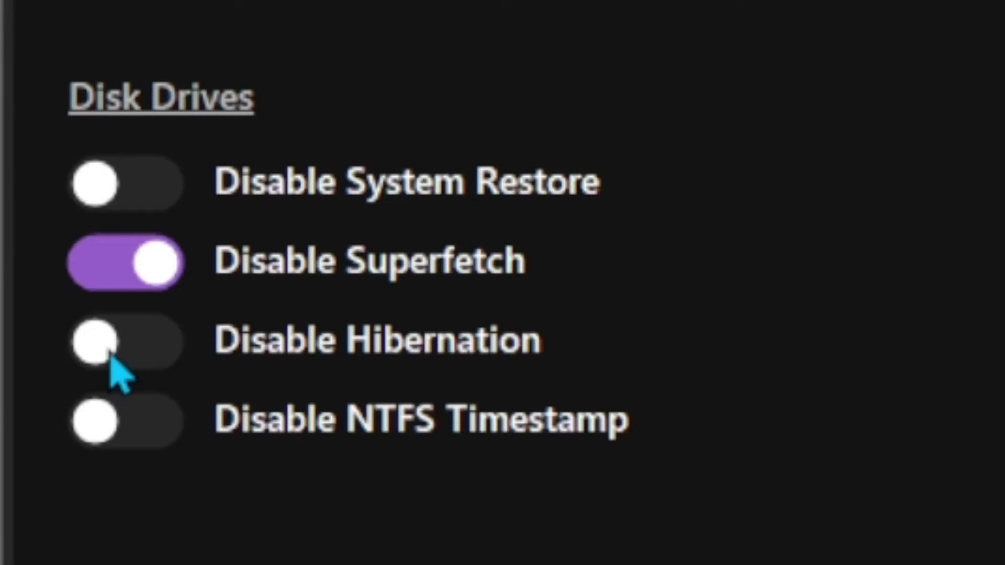
pyautogui.click(130, 359)
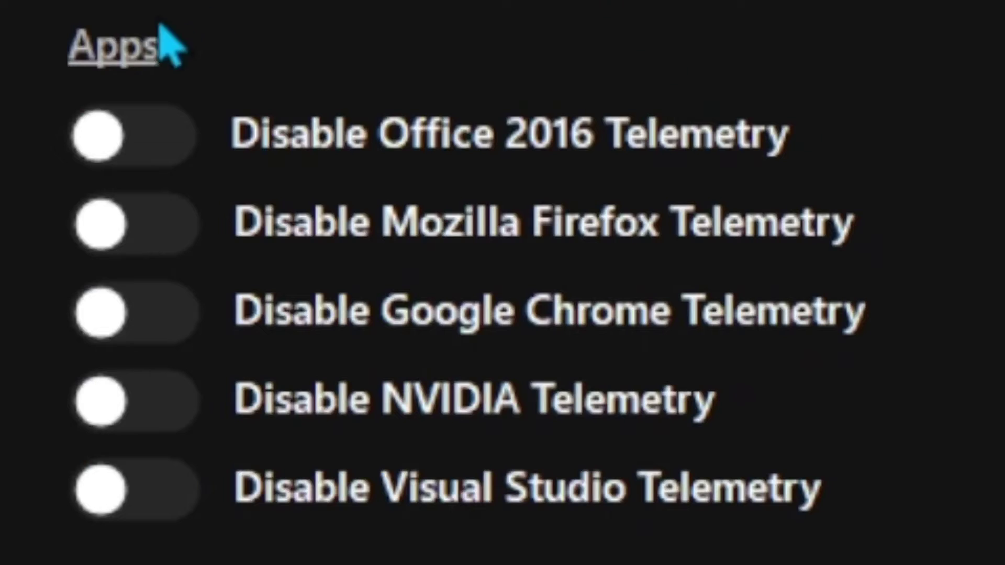
# Step: Disable Office 2016, Mozilla Firefox, Google Chrome and Visual Studio telemetry
pyautogui.click(140, 135)
pyautogui.click(135, 224)
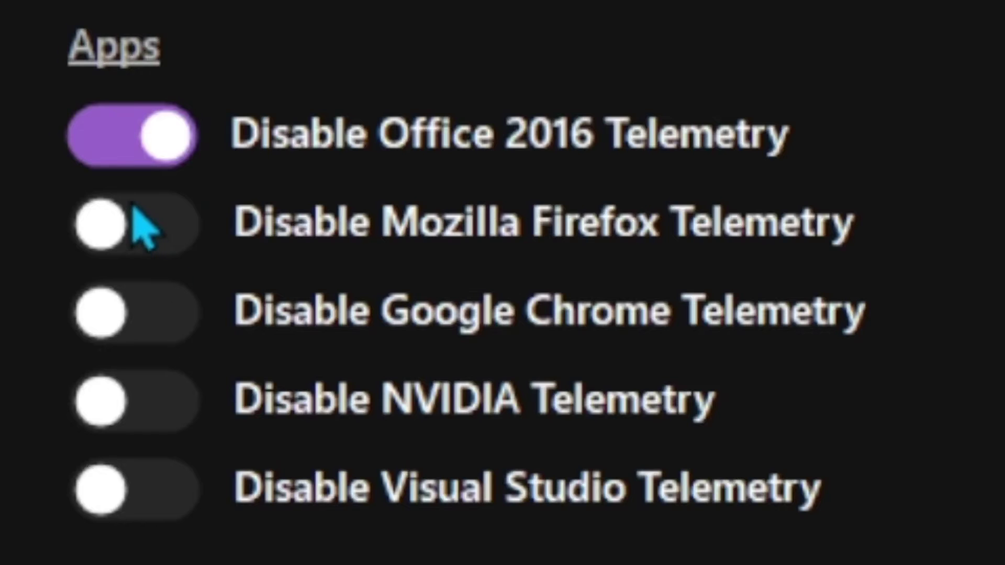
pyautogui.click(157, 317)
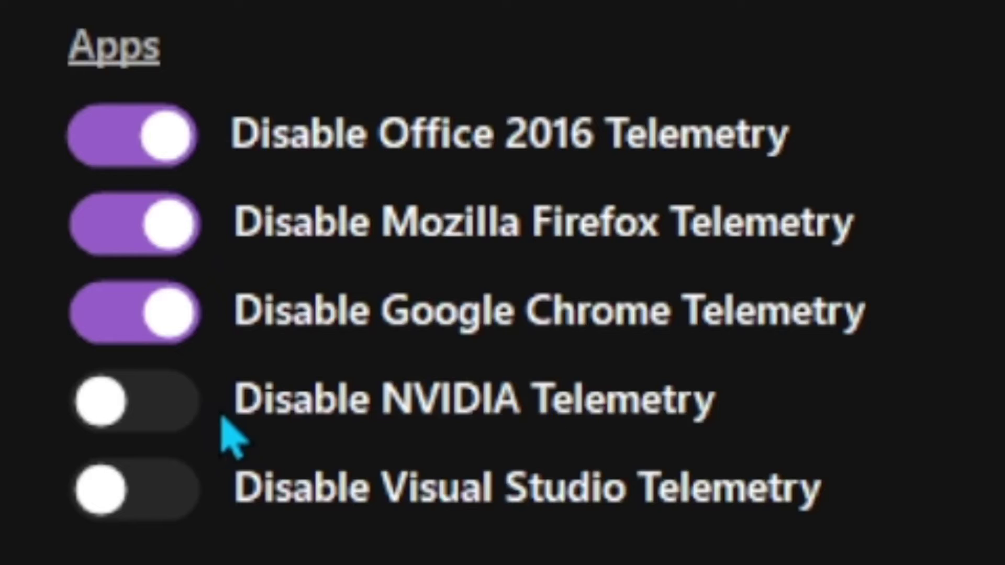
pyautogui.click(132, 497)
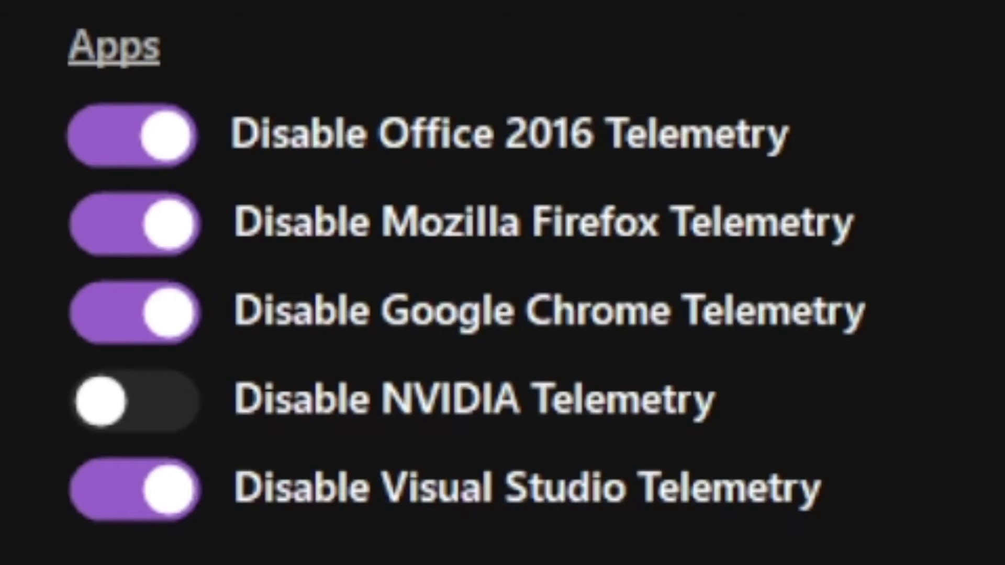
# Step: Disable Telemetry Tasks and HomeGroup, then go to the Windows 10 tweaks
pyautogui.scroll(-5, 599, 438)
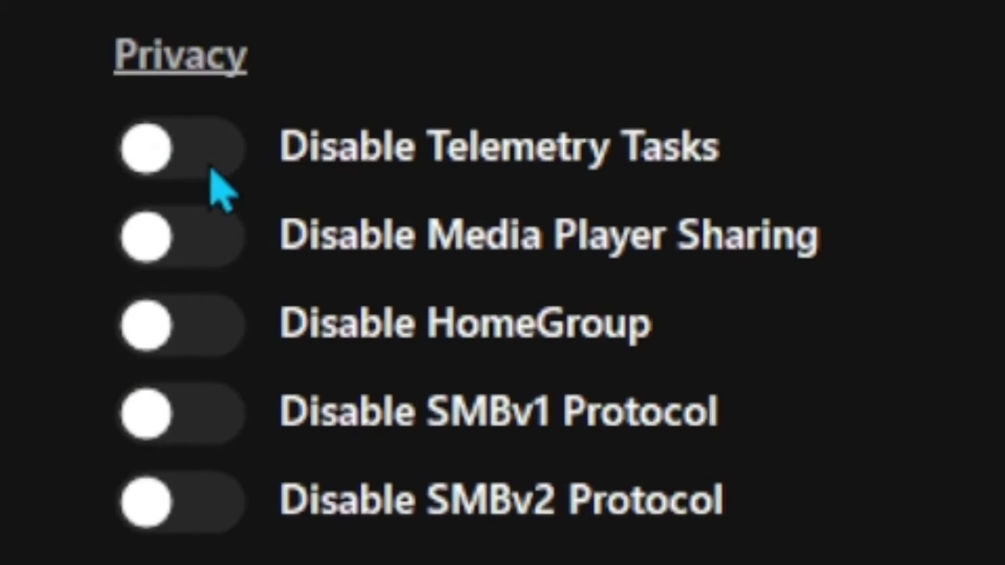
pyautogui.click(179, 264)
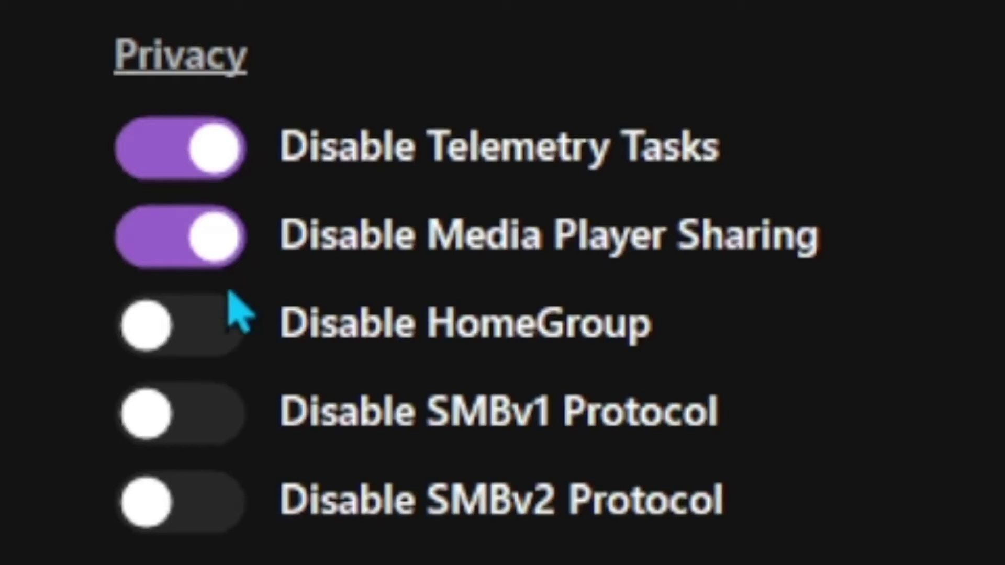
pyautogui.click(218, 332)
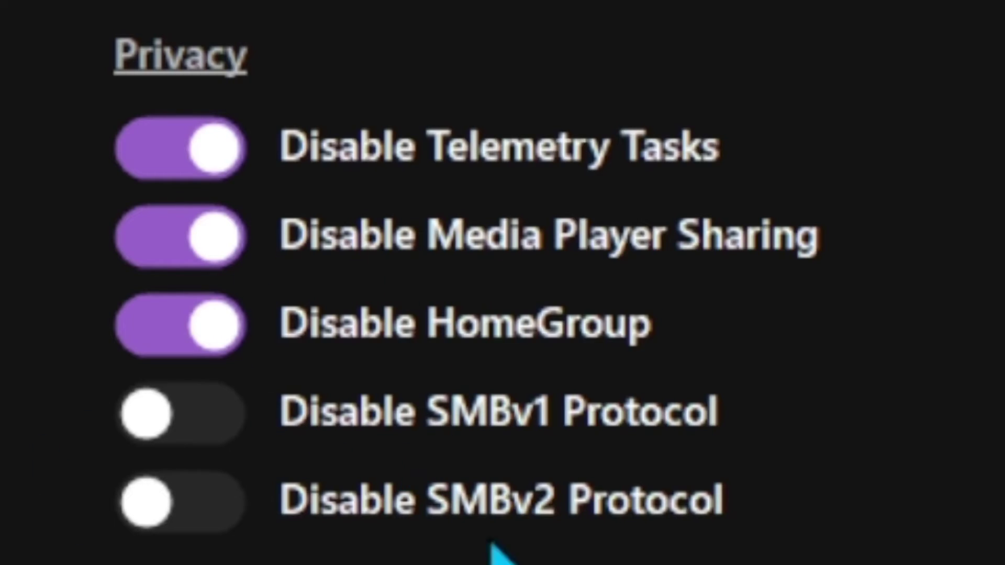
pyautogui.click(82, 74)
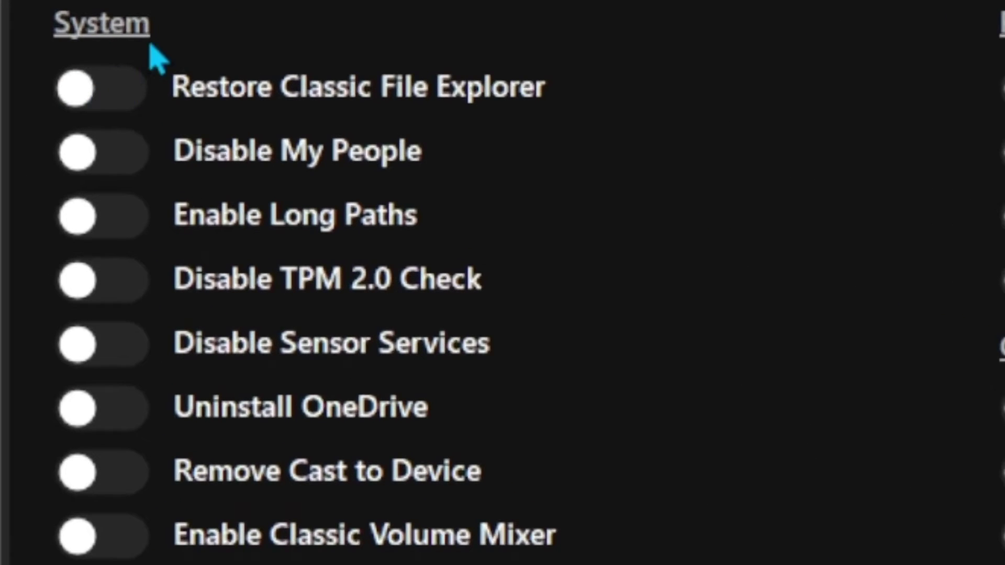
# Step: Turn on Disable My People, Enable Long Paths, Disable TPM 2.0 Check and Disable Sensor Services
pyautogui.click(109, 166)
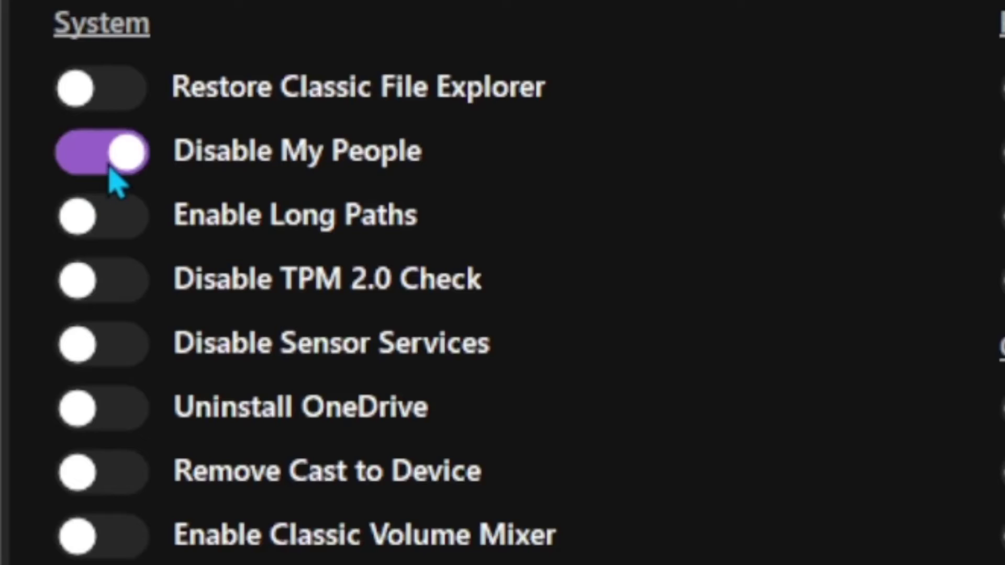
pyautogui.click(128, 224)
pyautogui.click(126, 287)
pyautogui.click(112, 345)
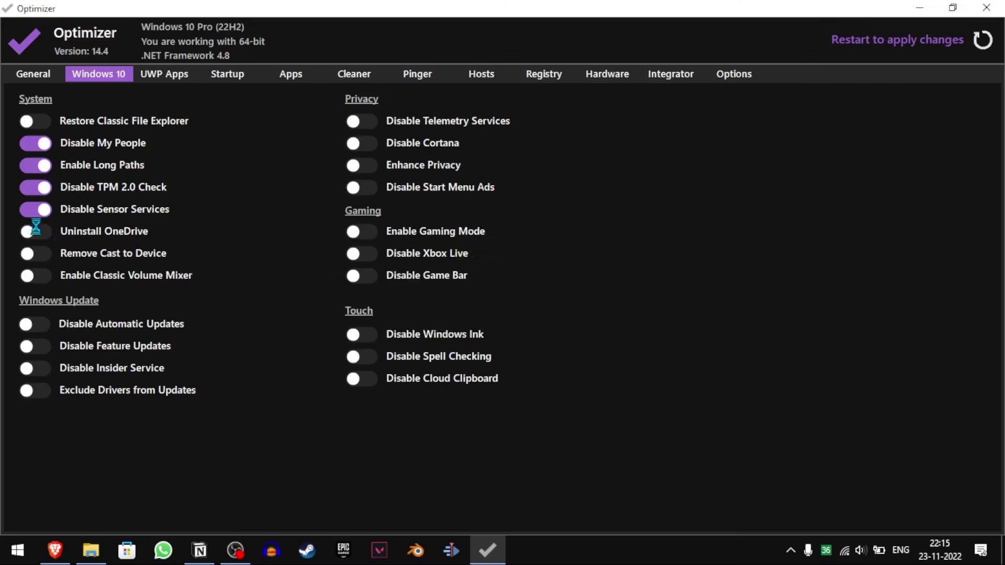
# Step: Turn on Uninstall OneDrive and accept the warning with Yes
pyautogui.click(36, 231)
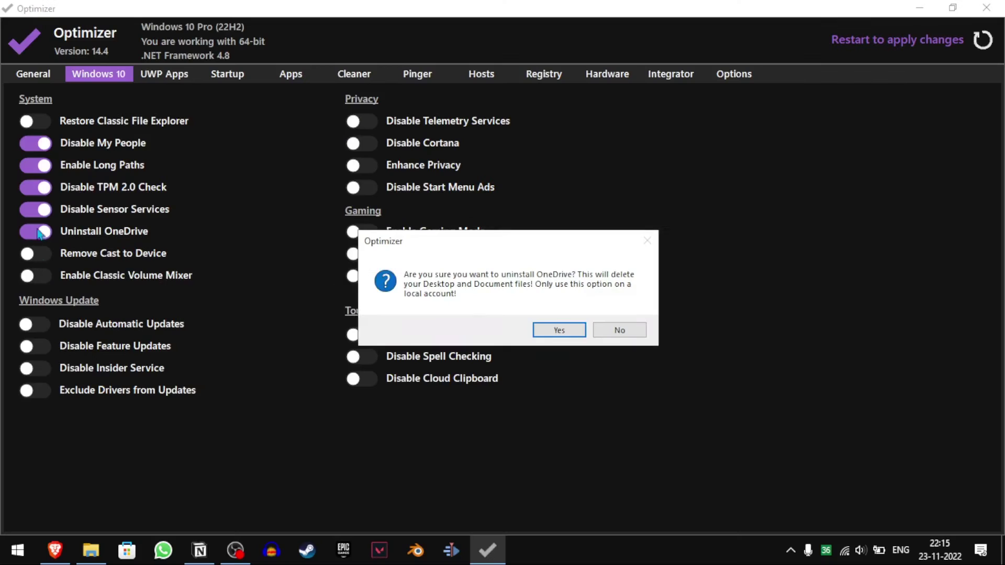
pyautogui.moveTo(484, 246); pyautogui.dragTo(342, 192)
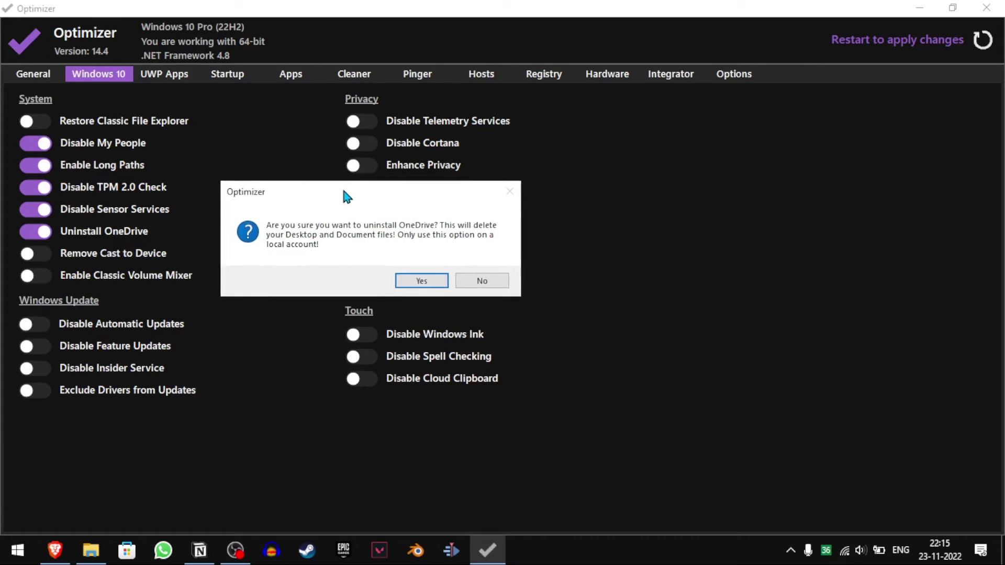
pyautogui.click(422, 281)
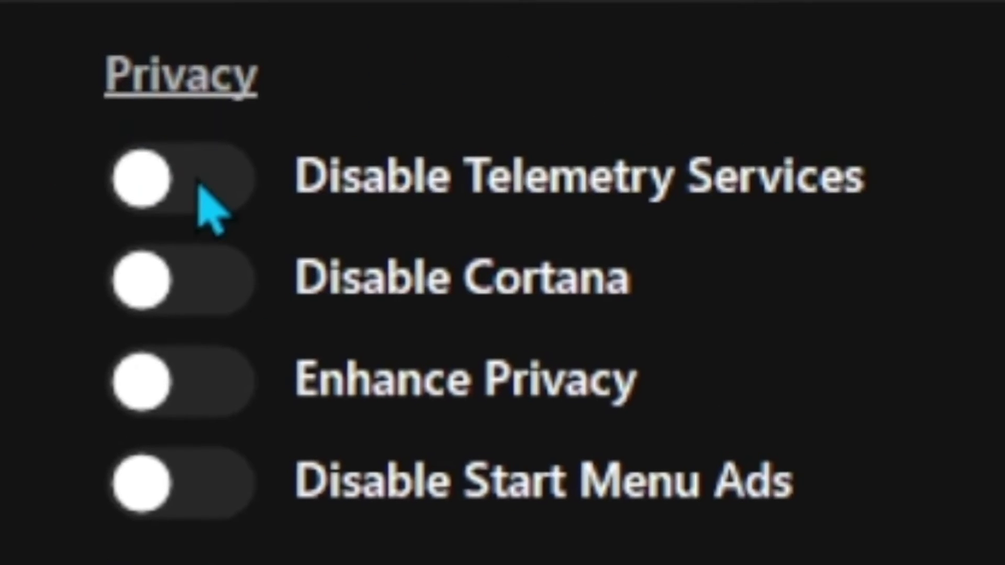
# Step: Disable Telemetry Services, Cortana and Start Menu Ads, and turn on Enhance Privacy
pyautogui.click(199, 183)
pyautogui.click(137, 287)
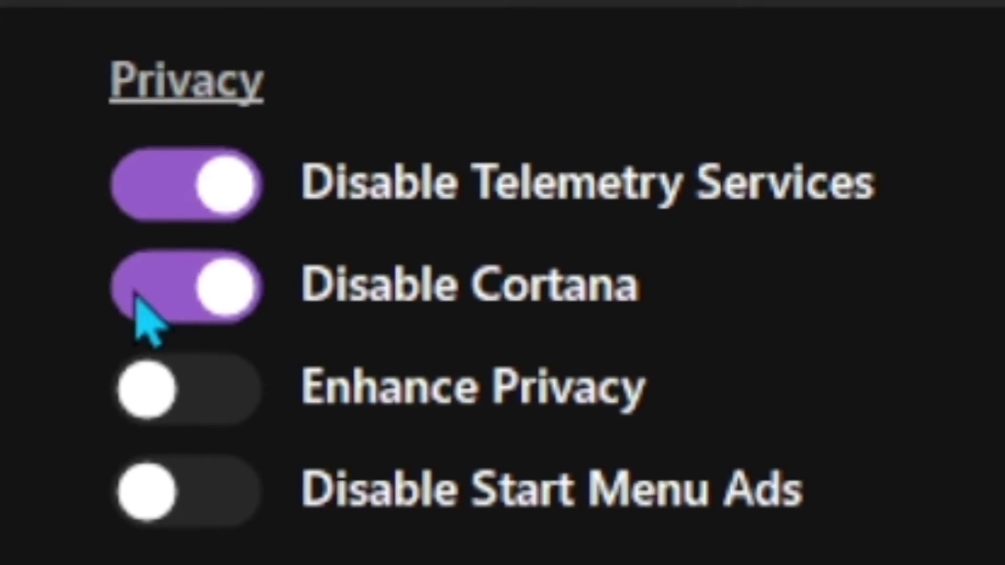
pyautogui.click(187, 406)
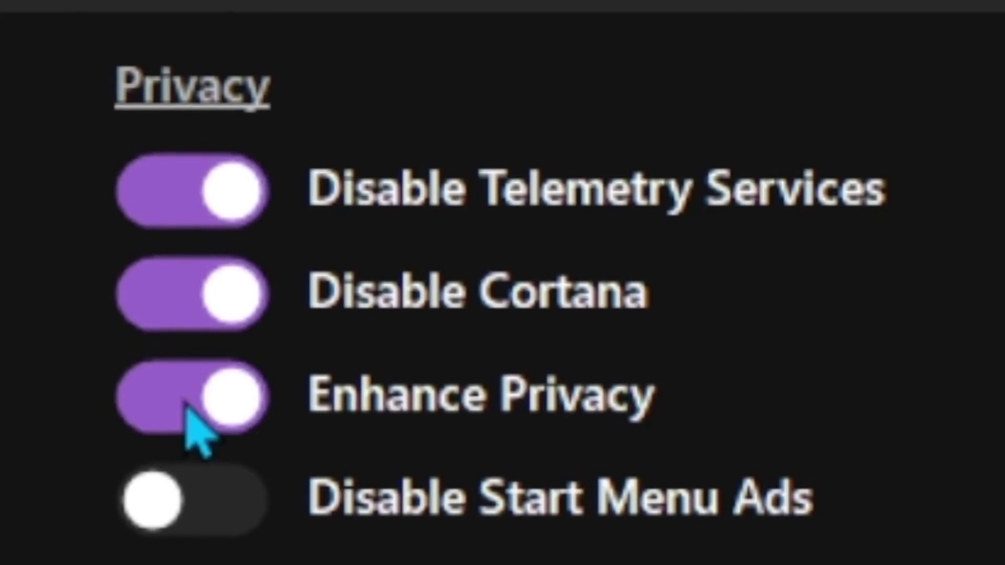
pyautogui.click(242, 518)
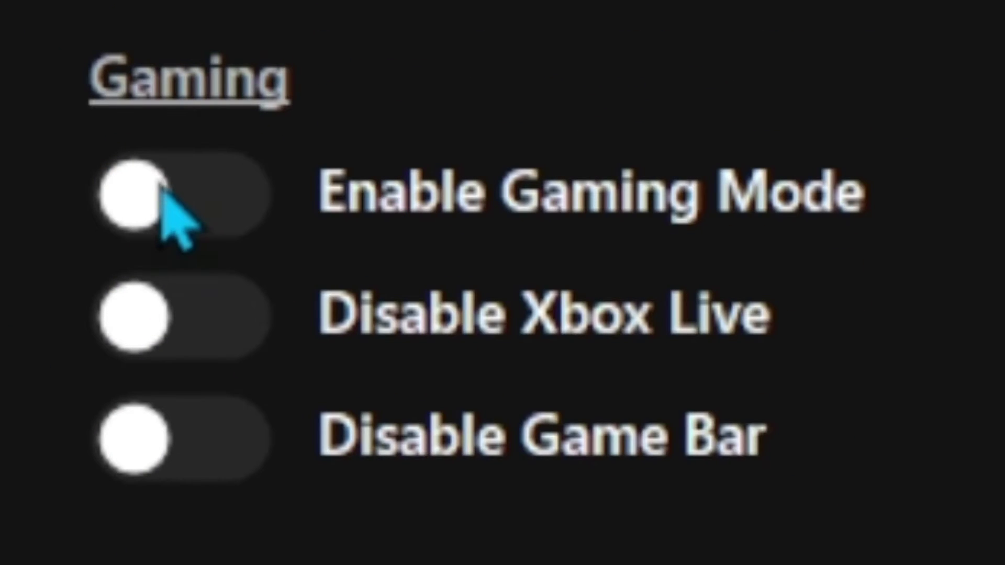
# Step: Enable Gaming Mode and disable Xbox Live and the Game Bar
pyautogui.click(169, 214)
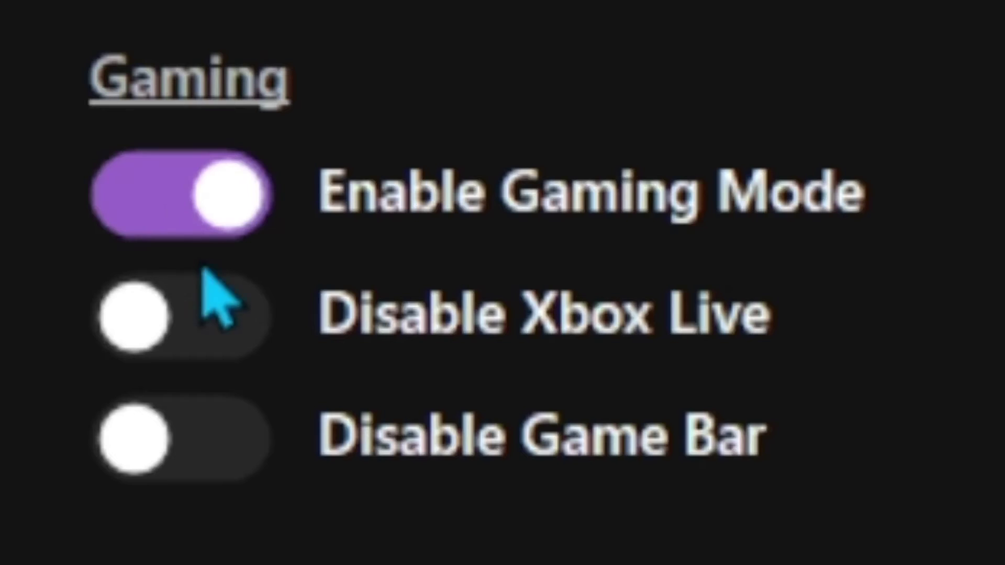
pyautogui.click(207, 310)
pyautogui.click(168, 427)
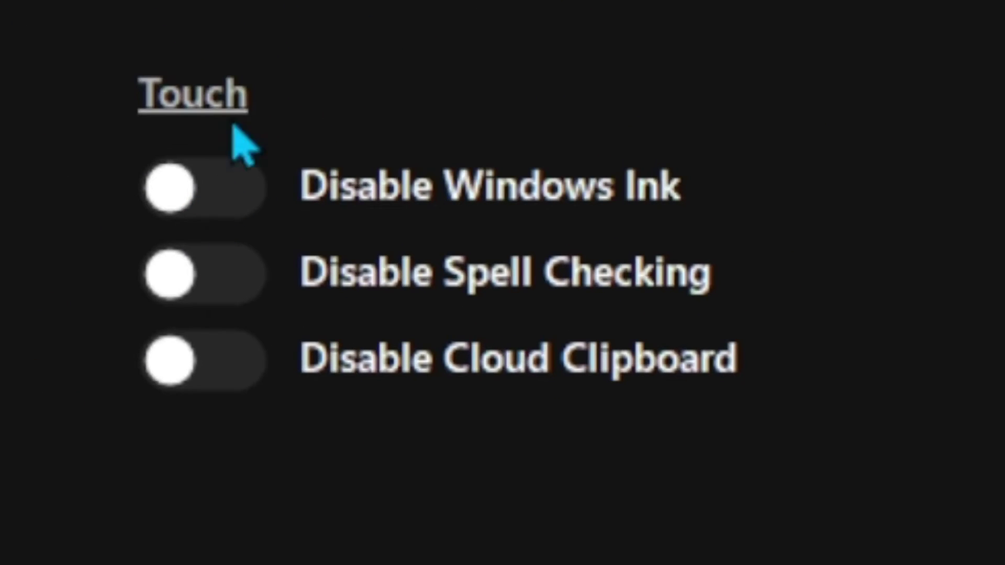
# Step: Switch on the Touch tweaks disabling Windows Ink and spell checking, then open UWP Apps
pyautogui.click(212, 180)
pyautogui.click(212, 279)
pyautogui.click(168, 358)
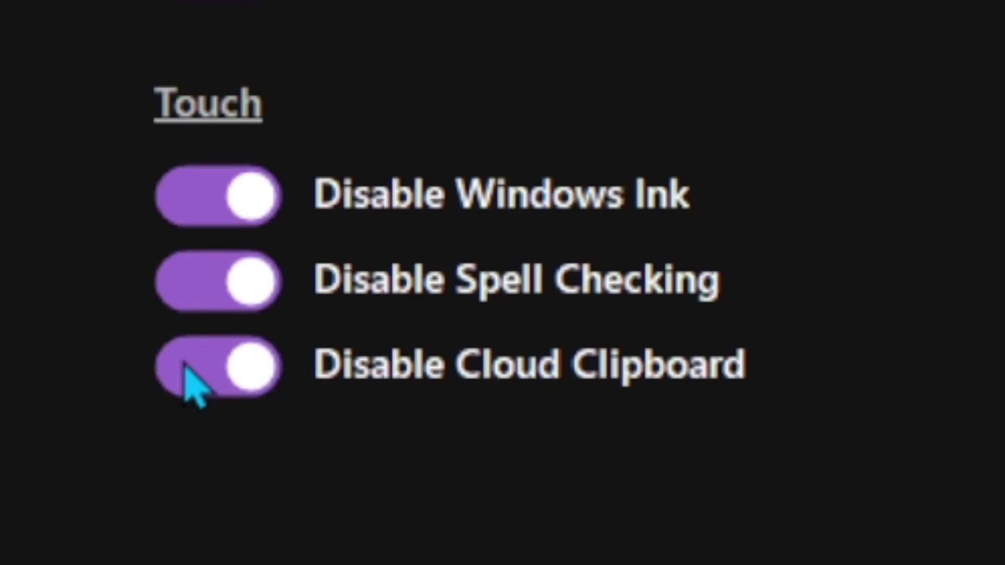
pyautogui.click(164, 74)
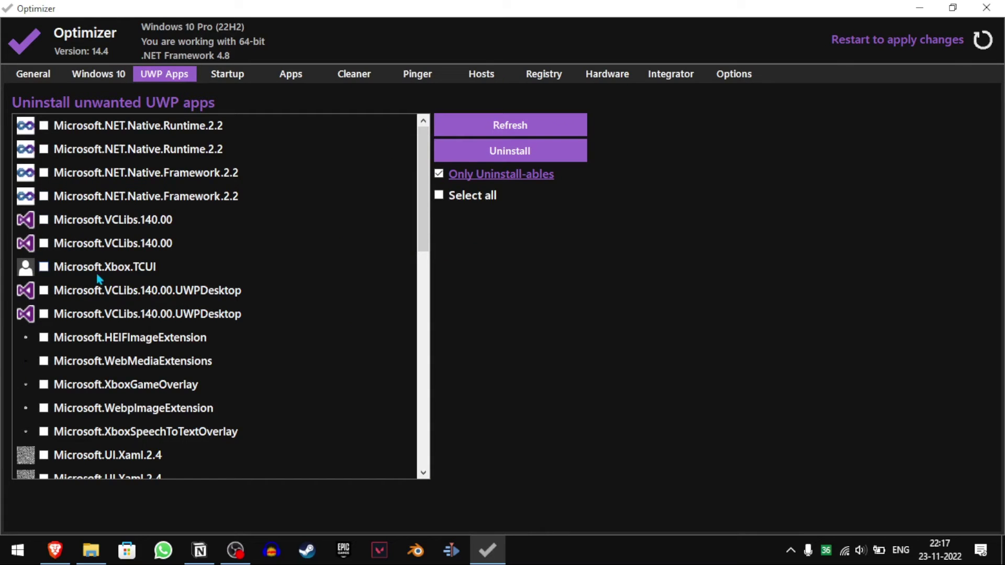
# Step: Browse the UWP apps, marking then unmarking Microsoft.XboxGamingOverlay, and go to Startup
pyautogui.scroll(-10, 156, 306)
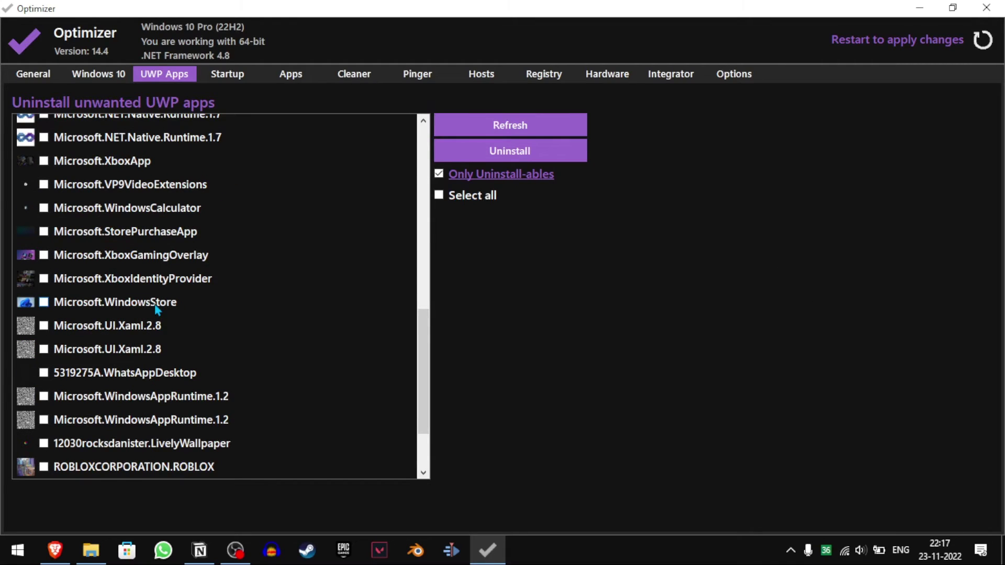
pyautogui.scroll(-2, 156, 309)
pyautogui.scroll(6, 156, 309)
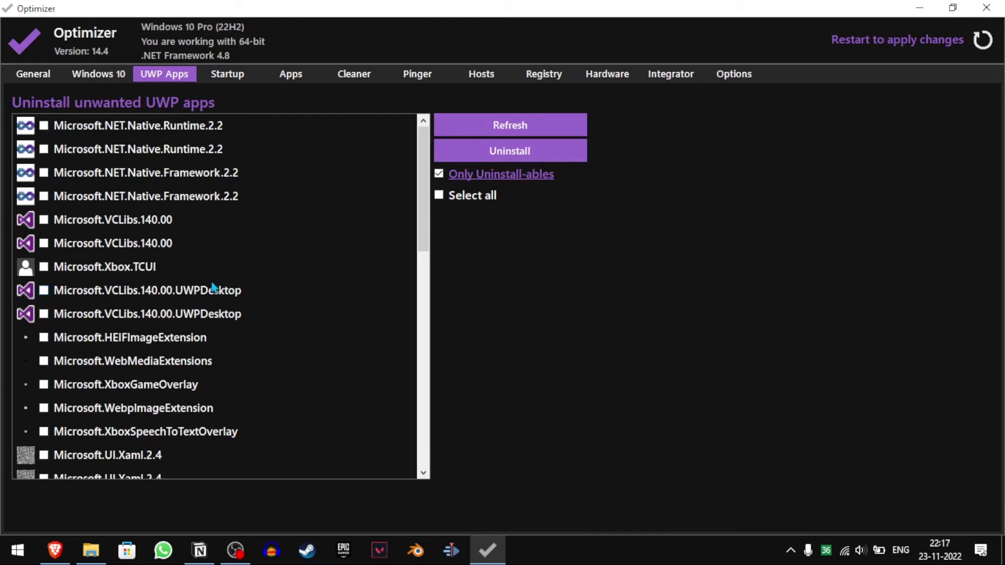
pyautogui.scroll(-10, 214, 293)
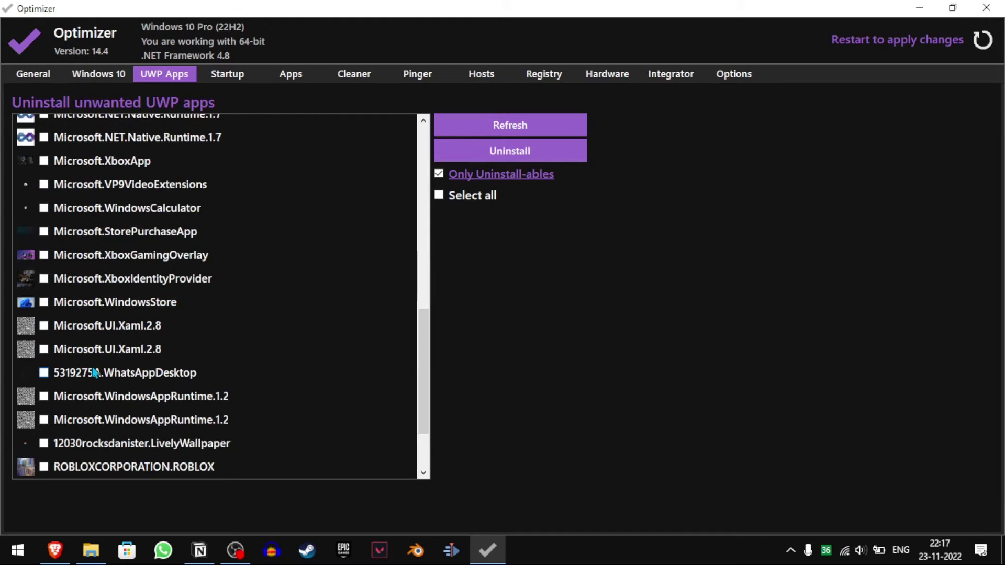
pyautogui.click(87, 256)
pyautogui.click(147, 256)
pyautogui.scroll(10, 346, 237)
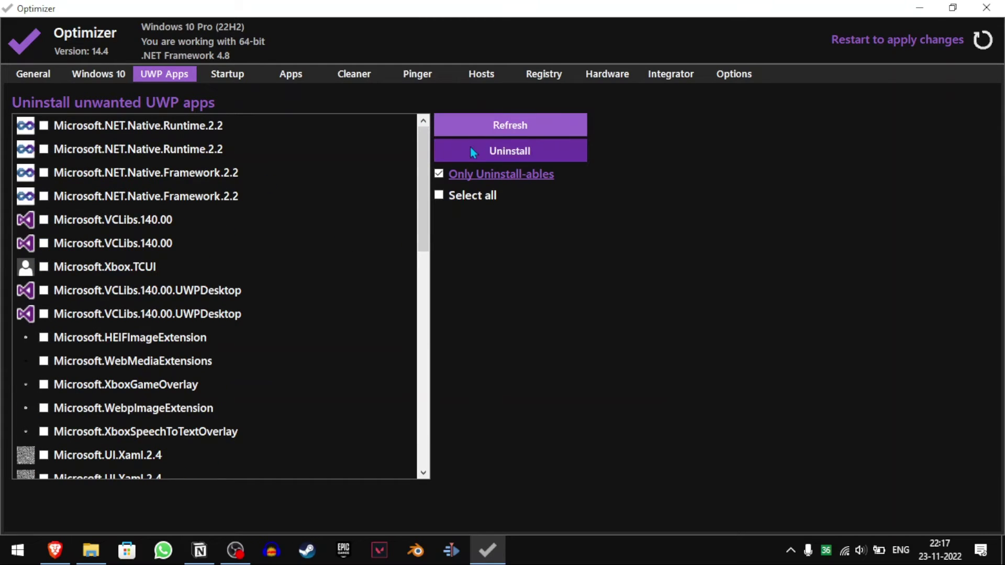
pyautogui.click(201, 76)
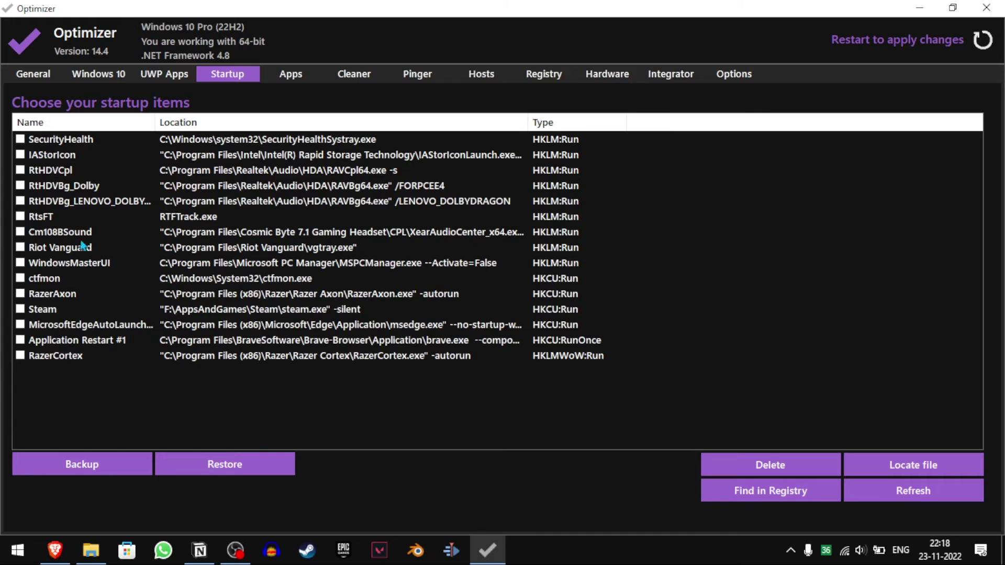
# Step: Delete the Steam and RazerAxon startup entries, confirming with Yes
pyautogui.click(73, 358)
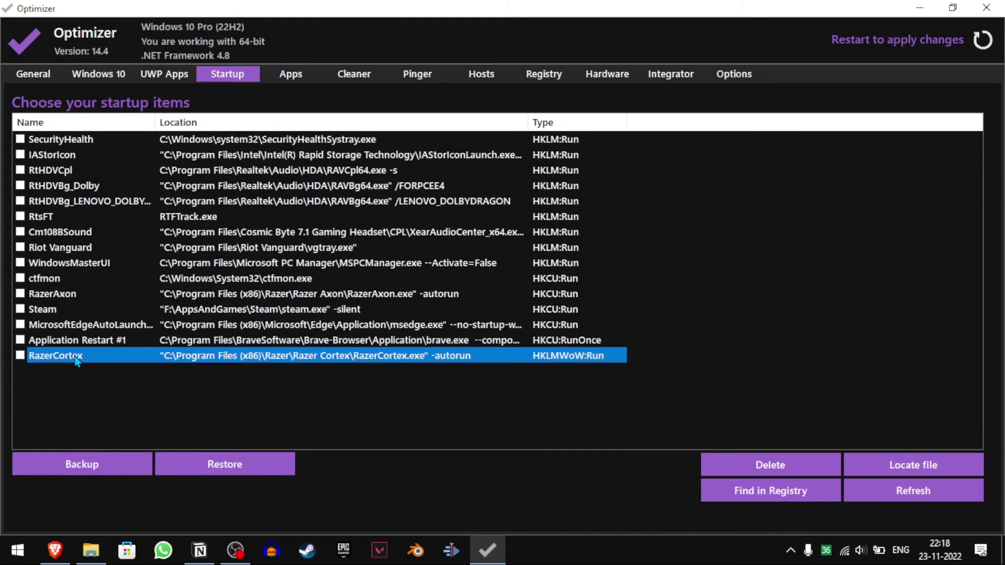
pyautogui.click(21, 309)
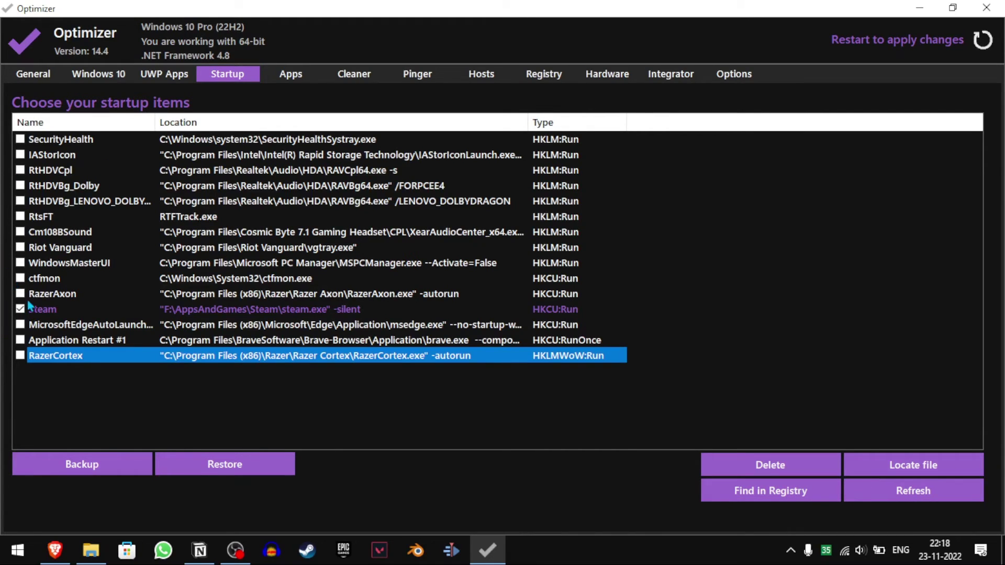
pyautogui.click(20, 294)
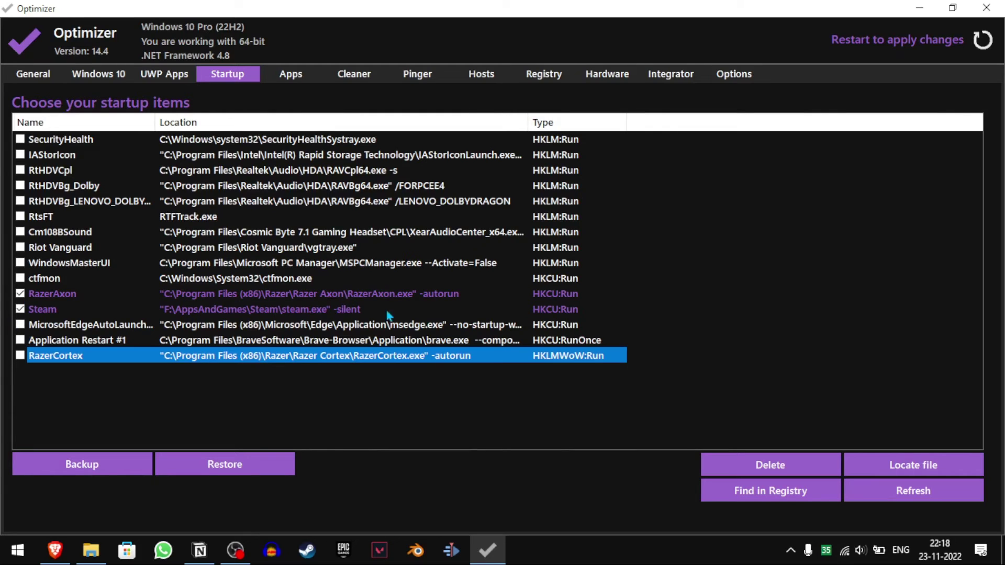
pyautogui.click(725, 465)
pyautogui.click(536, 335)
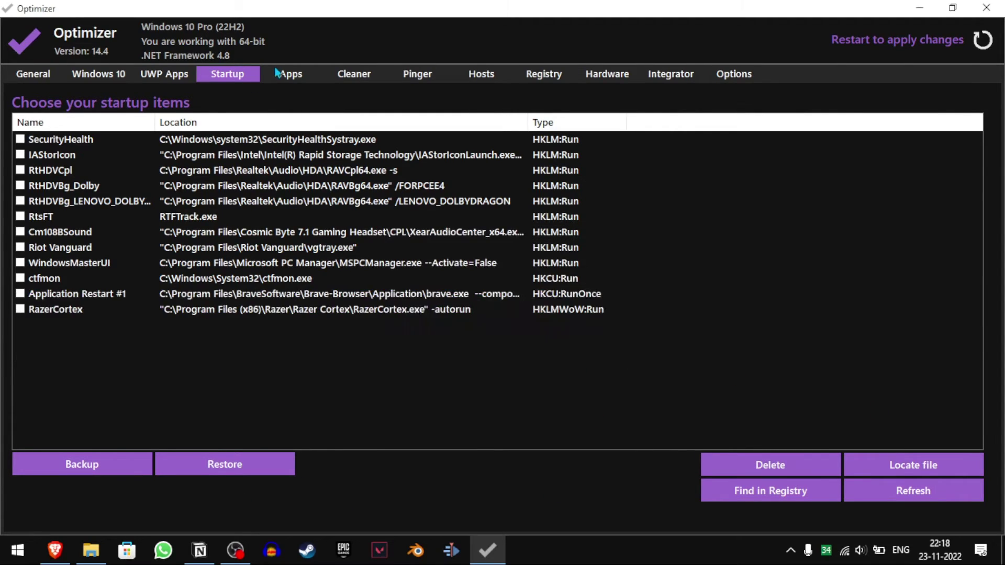
pyautogui.click(304, 78)
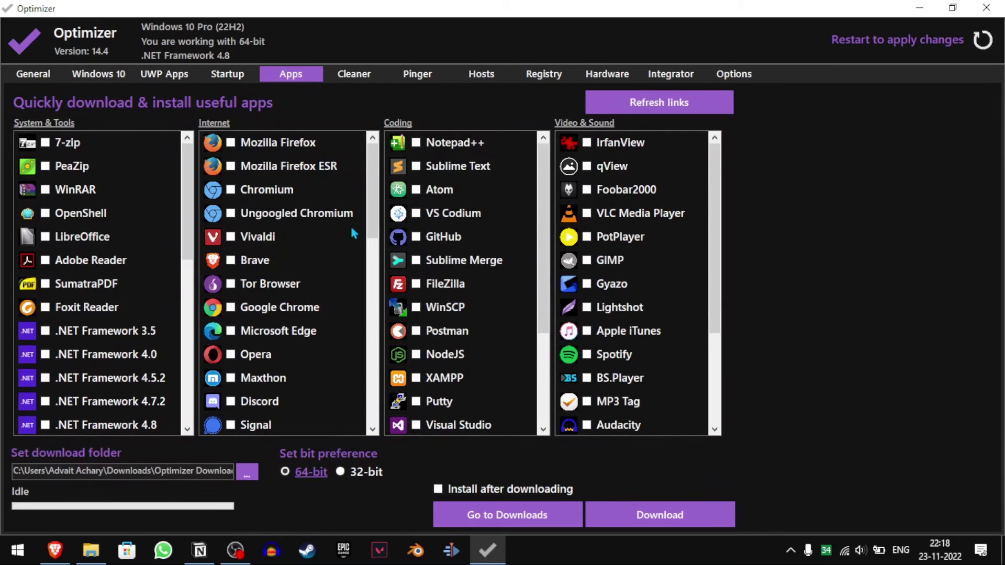
# Step: Tick 7-zip, WinRAR, LibreOffice and Adobe Reader under System & Tools
pyautogui.scroll(-4, 29, 331)
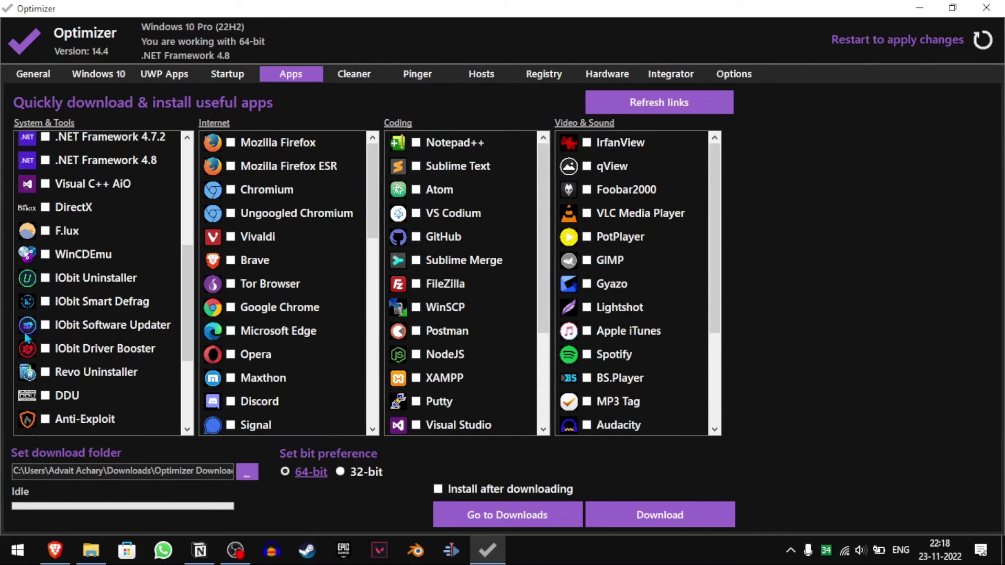
pyautogui.scroll(4, 72, 340)
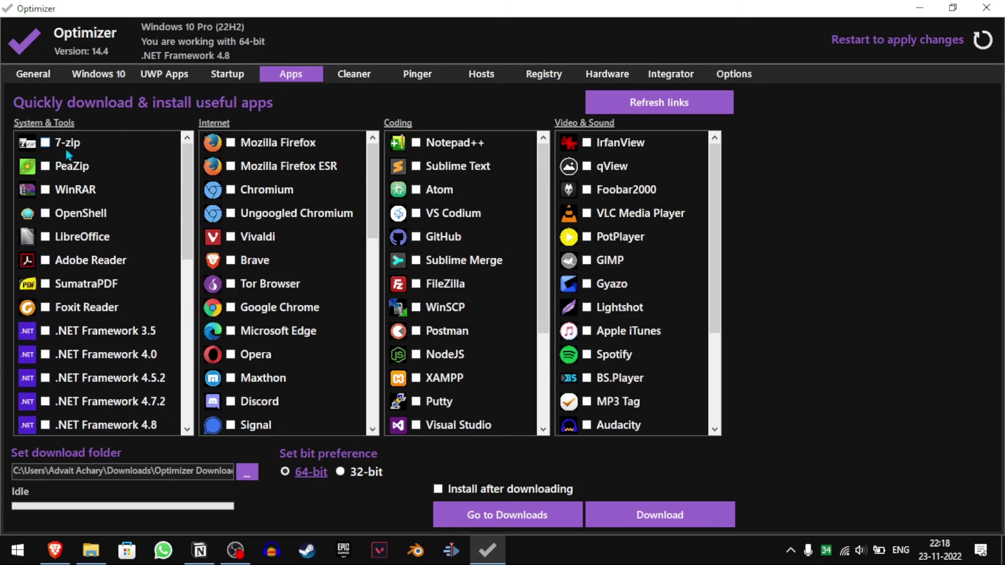
pyautogui.click(72, 142)
pyautogui.click(81, 192)
pyautogui.click(88, 237)
pyautogui.click(112, 266)
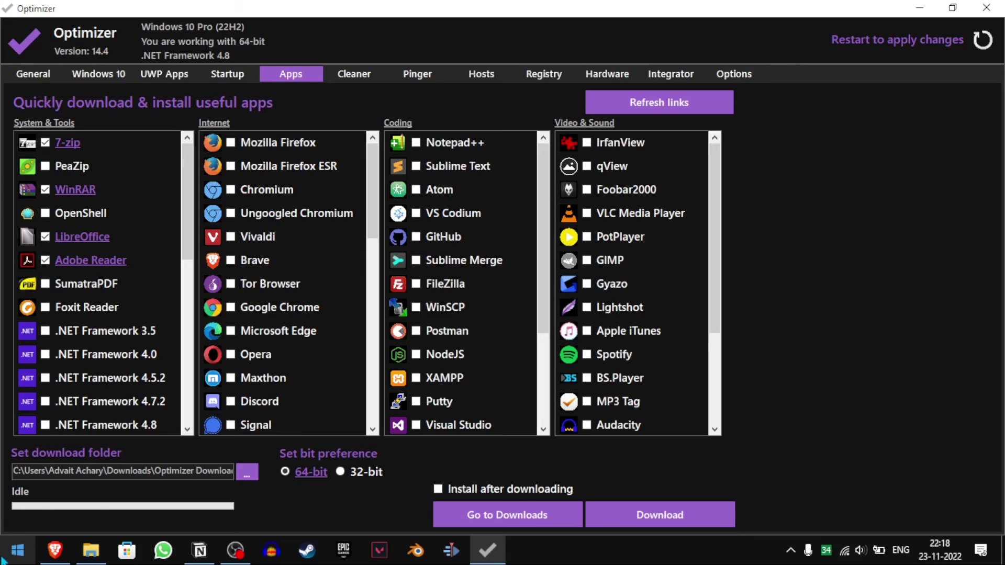
# Step: Check in System Information that the PC is x64-based, then minimise it
pyautogui.click(17, 550)
pyautogui.write('syste')
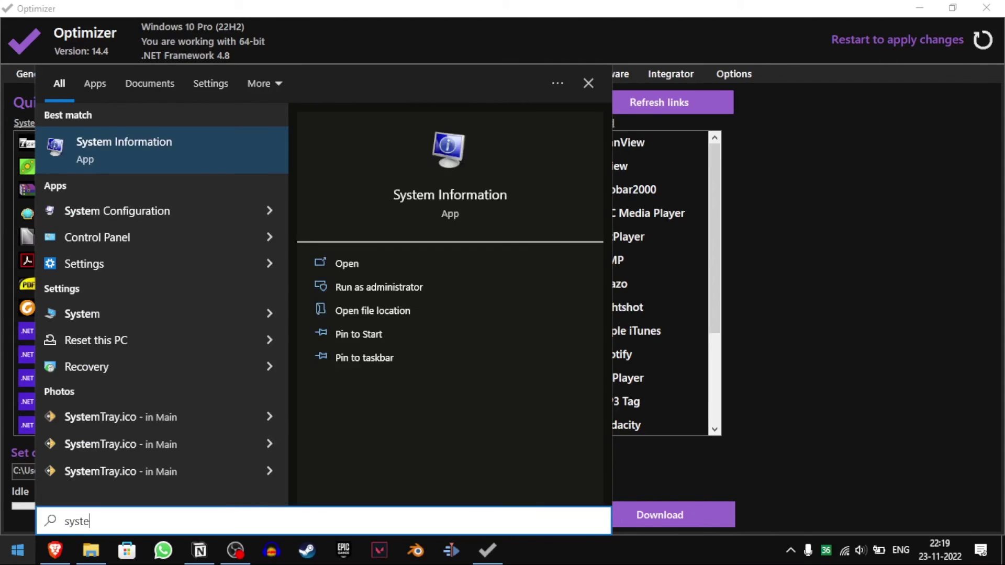
pyautogui.press('Return')
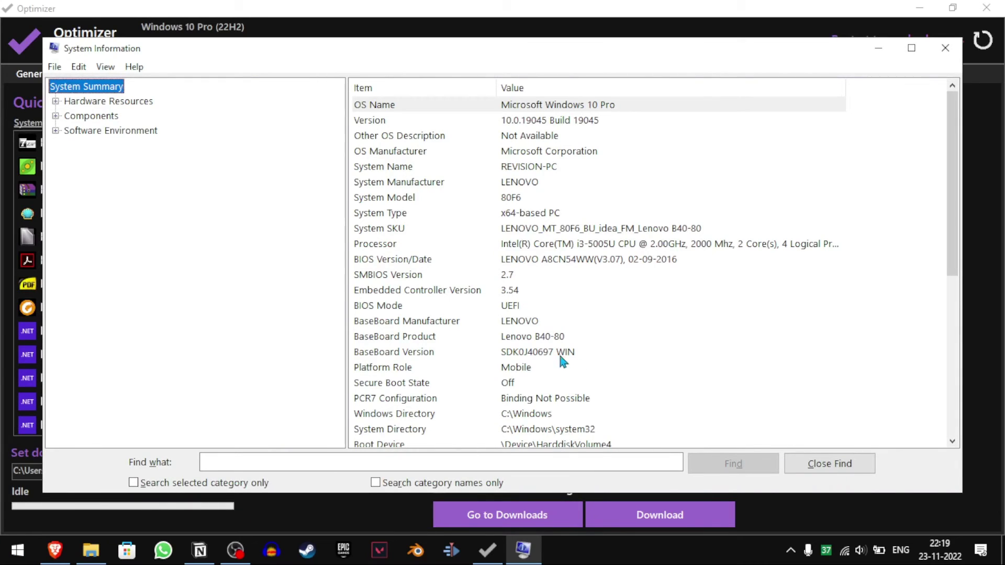
pyautogui.click(522, 216)
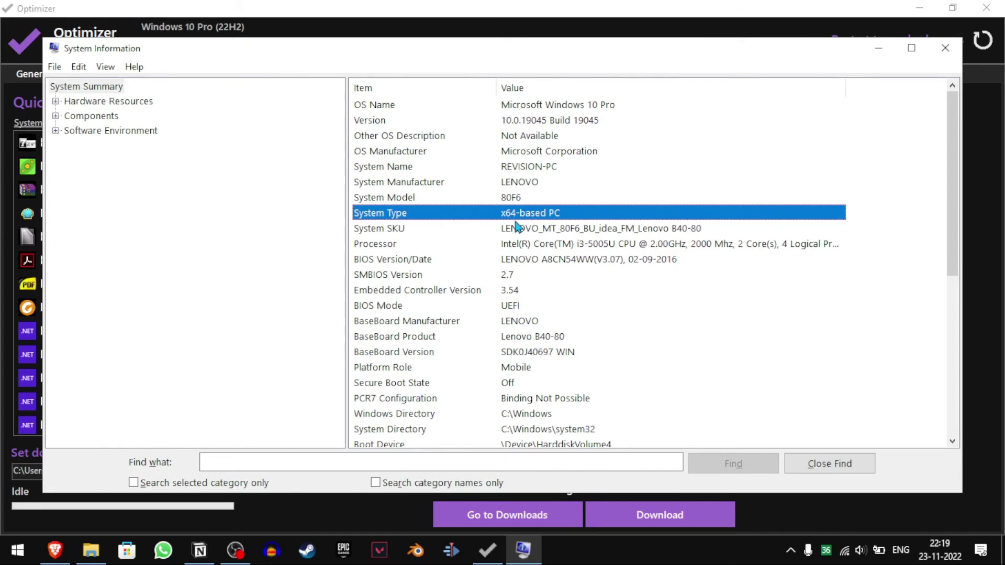
pyautogui.click(885, 47)
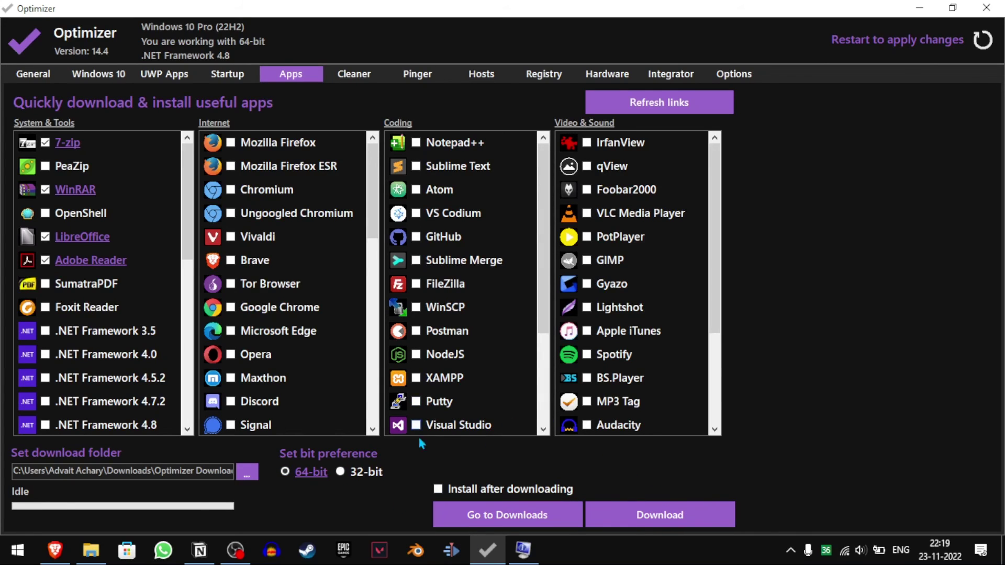
# Step: In the Cleaner, tick Temporary files, BSOD minidumps, Error reports and Empty Recycle Bin
pyautogui.click(375, 79)
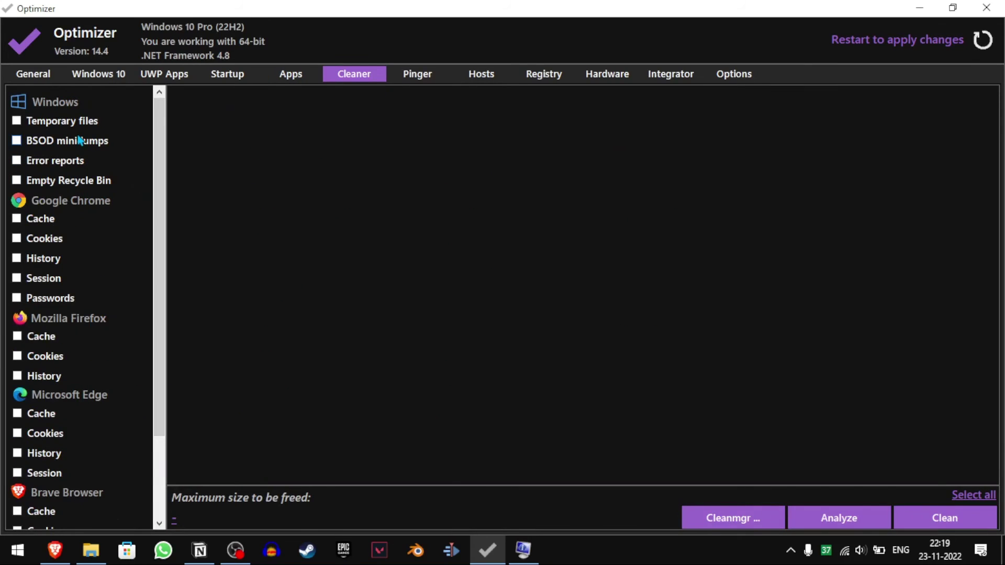
pyautogui.scroll(-2, 80, 141)
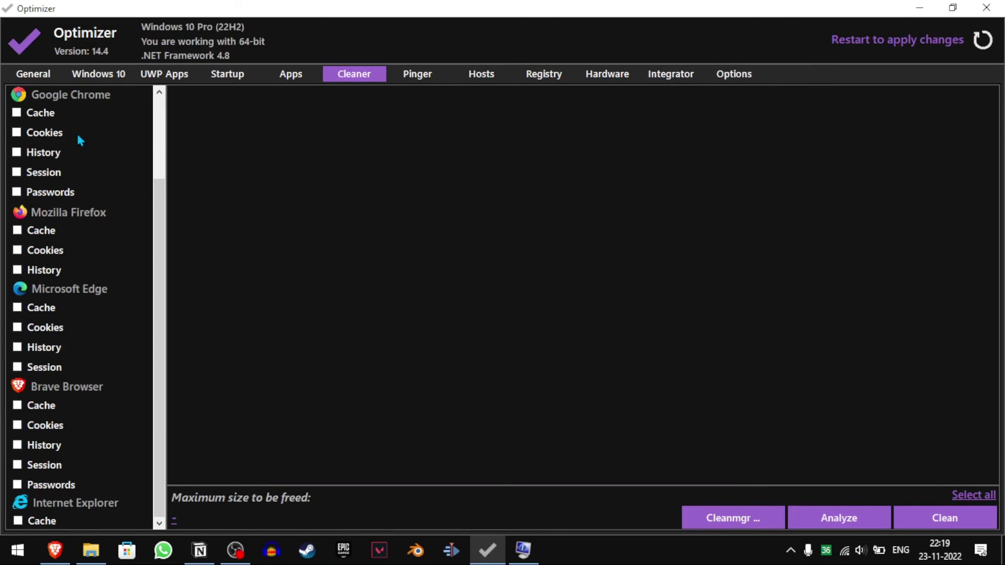
pyautogui.scroll(2, 79, 139)
pyautogui.click(81, 124)
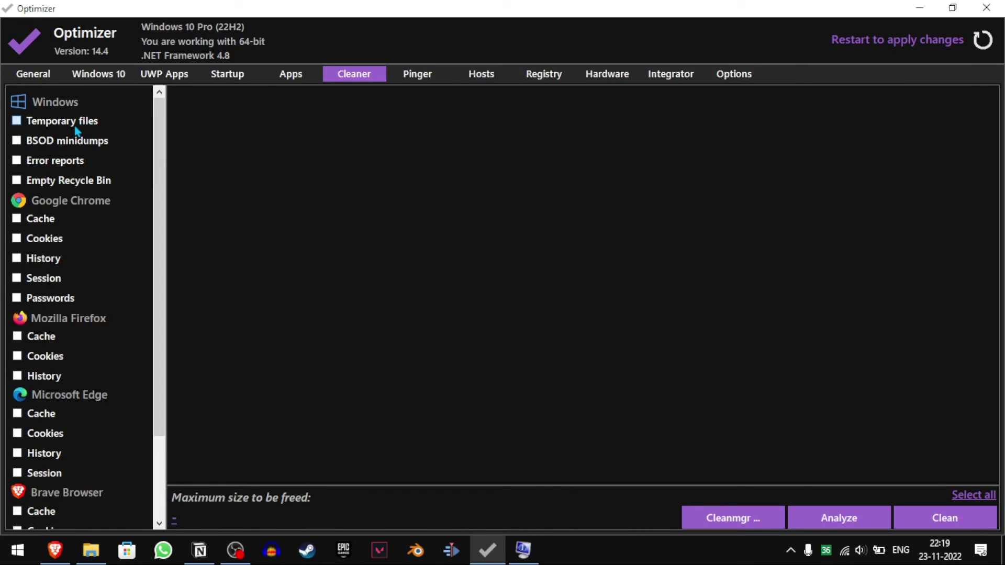
pyautogui.click(64, 146)
pyautogui.click(59, 161)
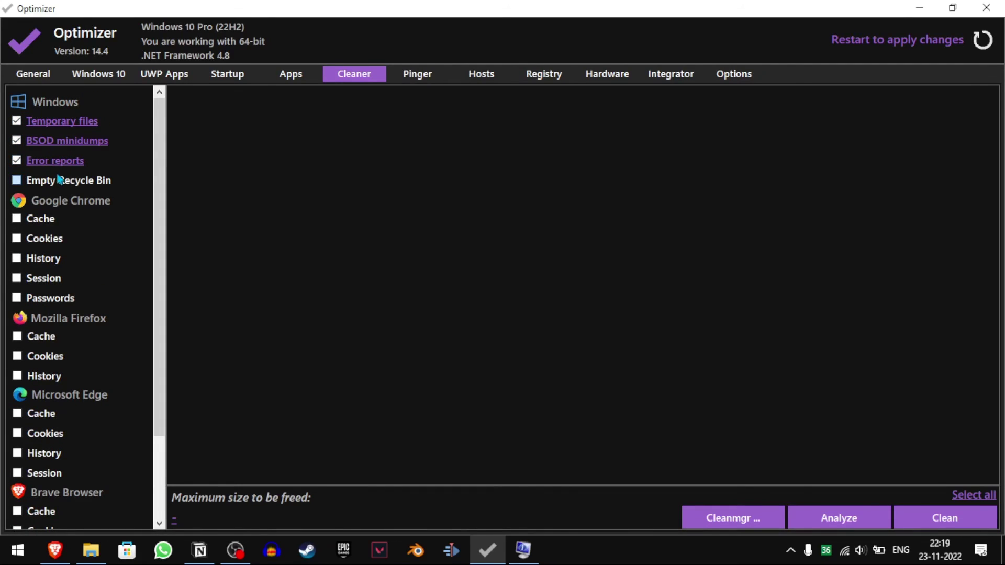
pyautogui.click(54, 182)
# Step: Tick Google Chrome's Cache, Cookies and Session, then go to the Pinger page
pyautogui.click(37, 221)
pyautogui.click(36, 240)
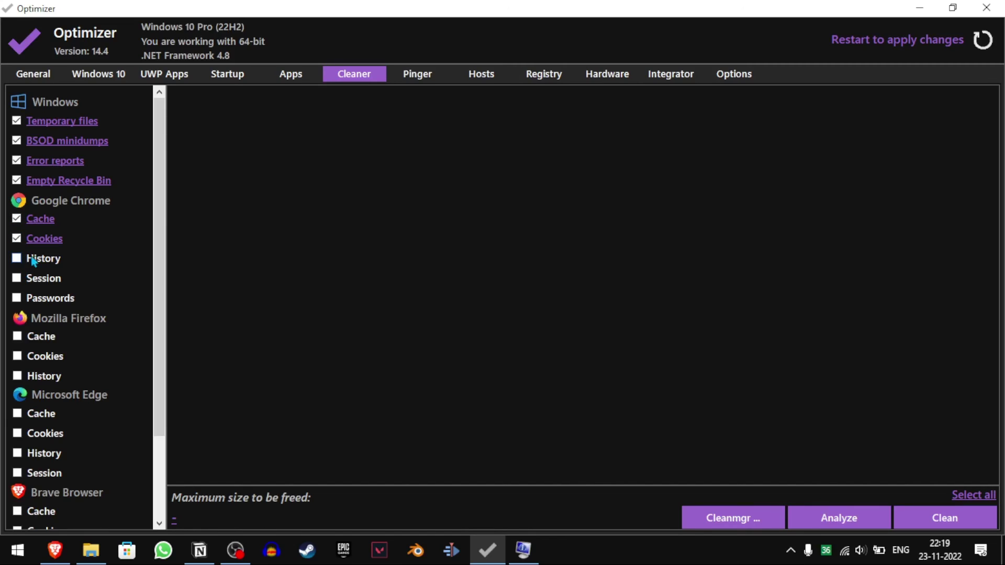
pyautogui.click(44, 279)
pyautogui.click(430, 75)
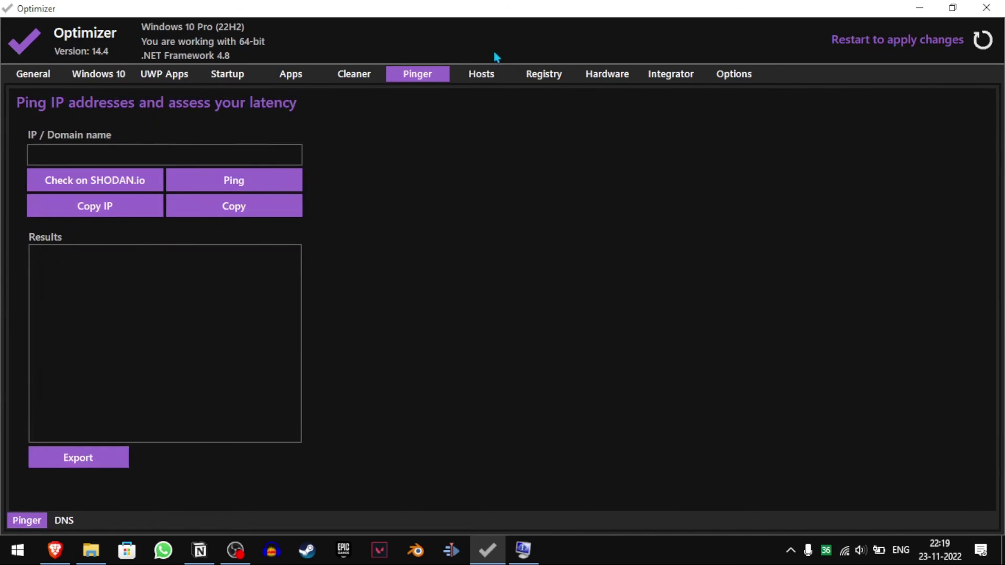
# Step: Look through the Hosts, Registry, Hardware, Integrator and Options pages, ending on General
pyautogui.click(482, 73)
pyautogui.click(549, 73)
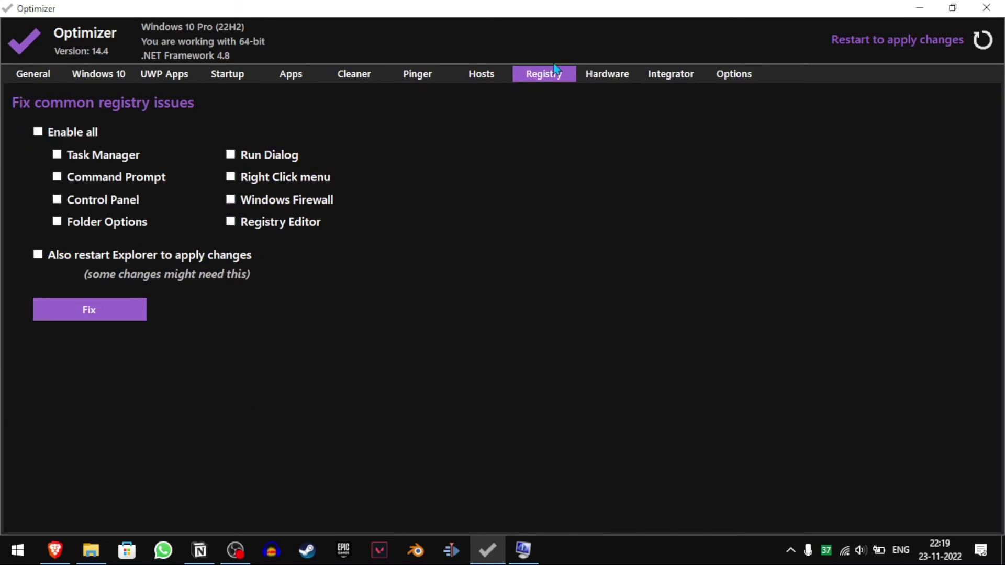
pyautogui.click(601, 73)
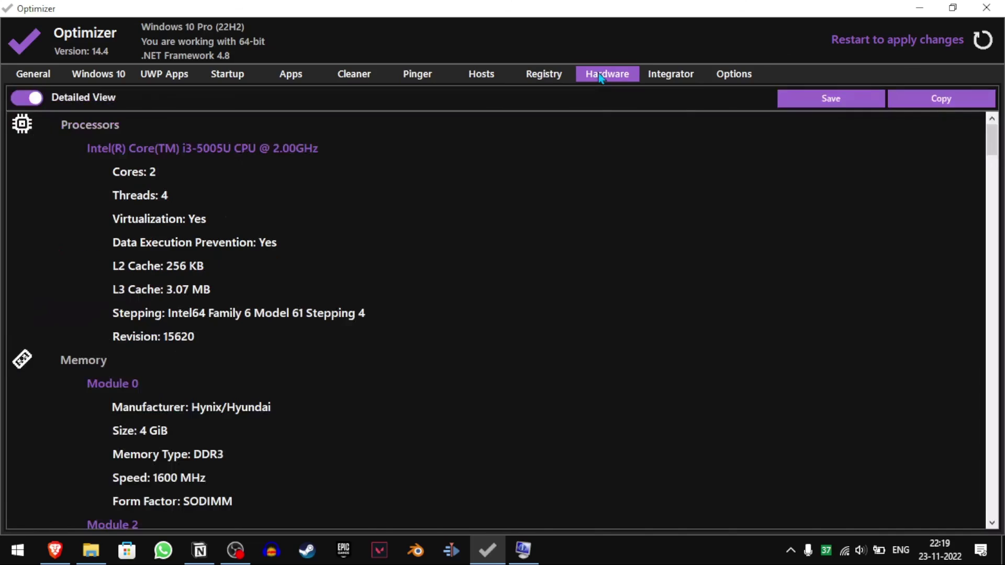
pyautogui.click(681, 72)
pyautogui.click(733, 73)
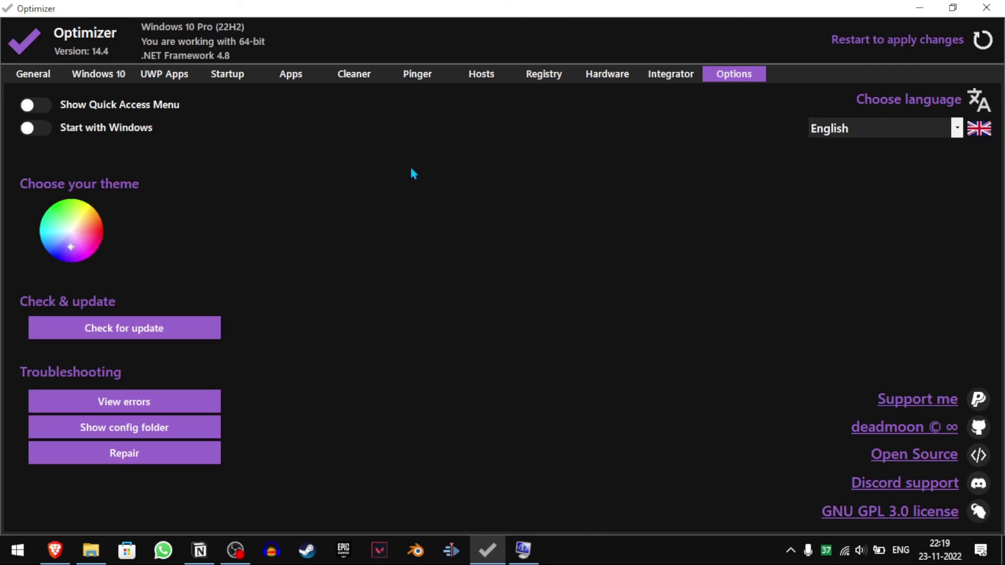
pyautogui.click(27, 83)
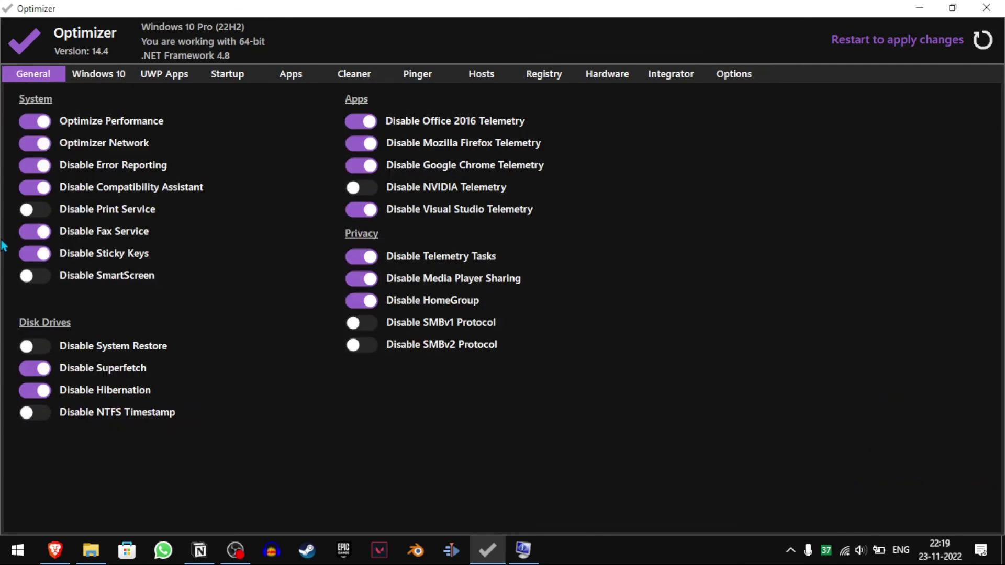